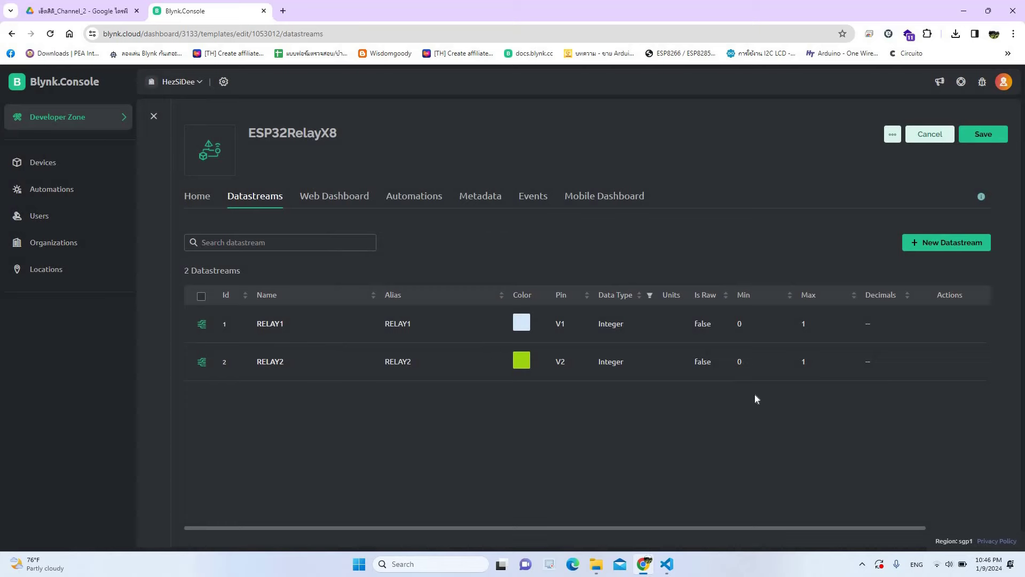
- Duplicate the RELAY2 datastream as RELAY3 and assign it to virtual pin V3
{"action": "mouse_move", "coordinate": [929, 363]}
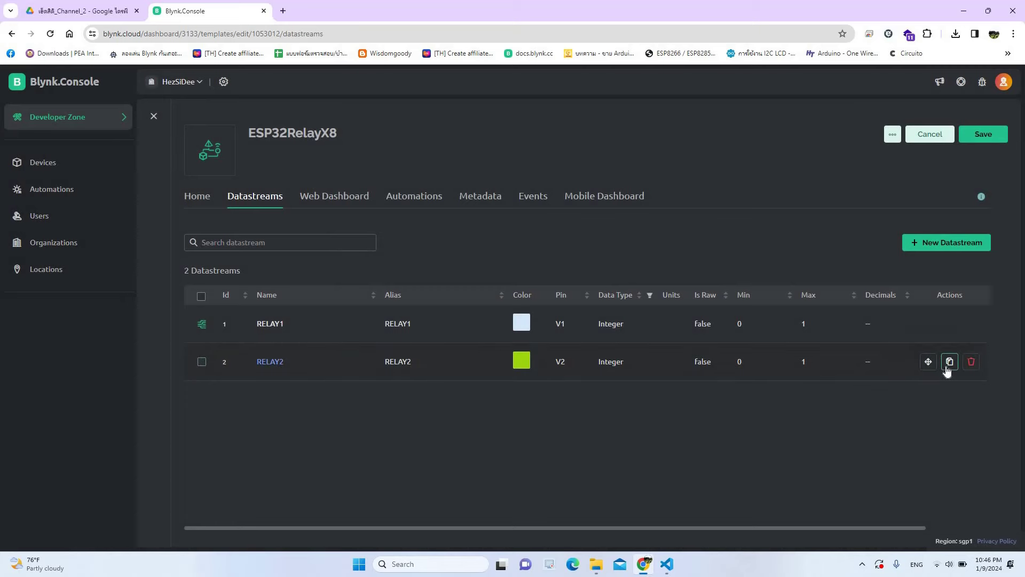
{"action": "left_click", "coordinate": [948, 363]}
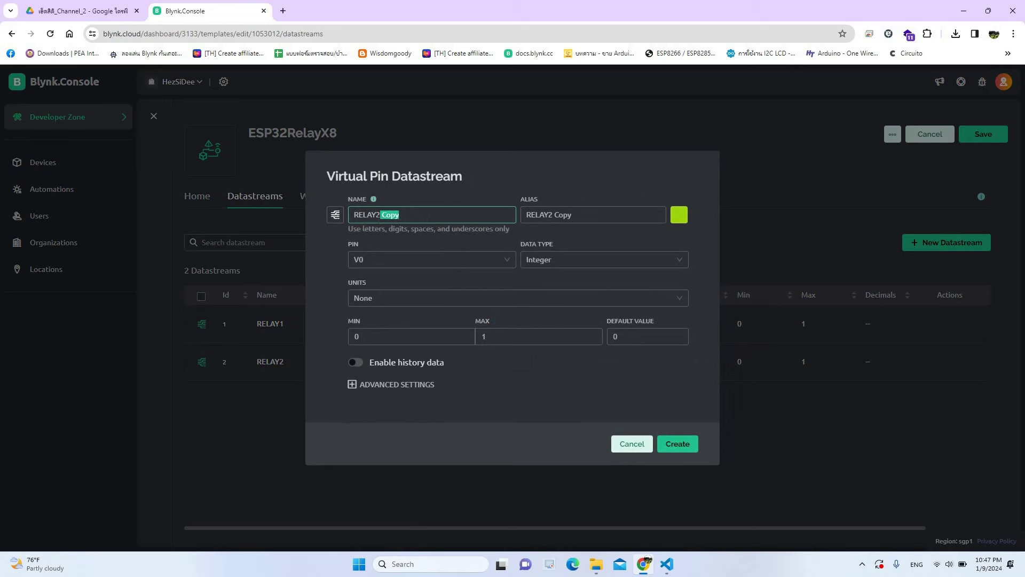
{"action": "type", "text": "3"}
{"action": "left_click", "coordinate": [432, 260]}
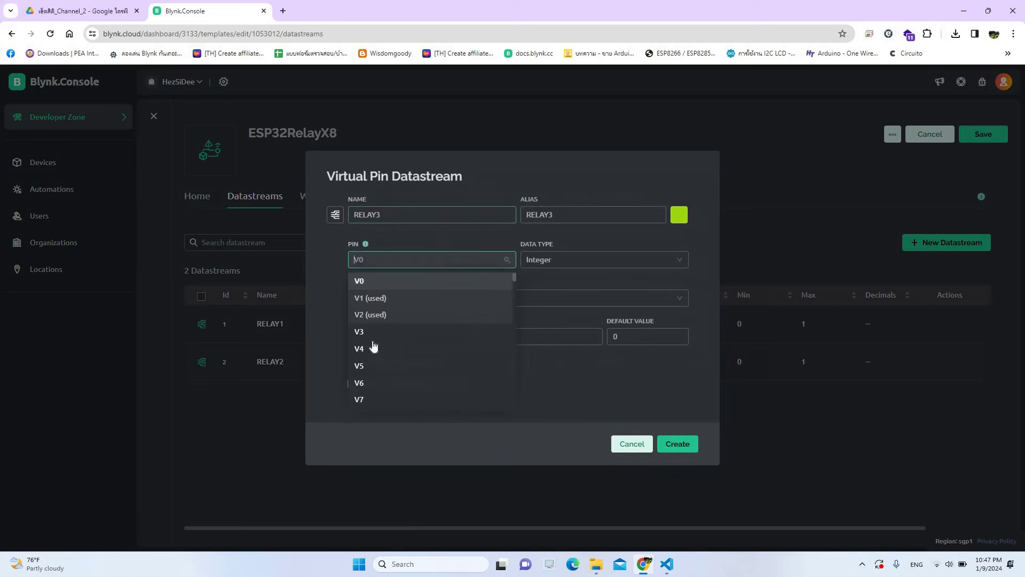
{"action": "left_click", "coordinate": [369, 333]}
{"action": "left_click", "coordinate": [677, 444]}
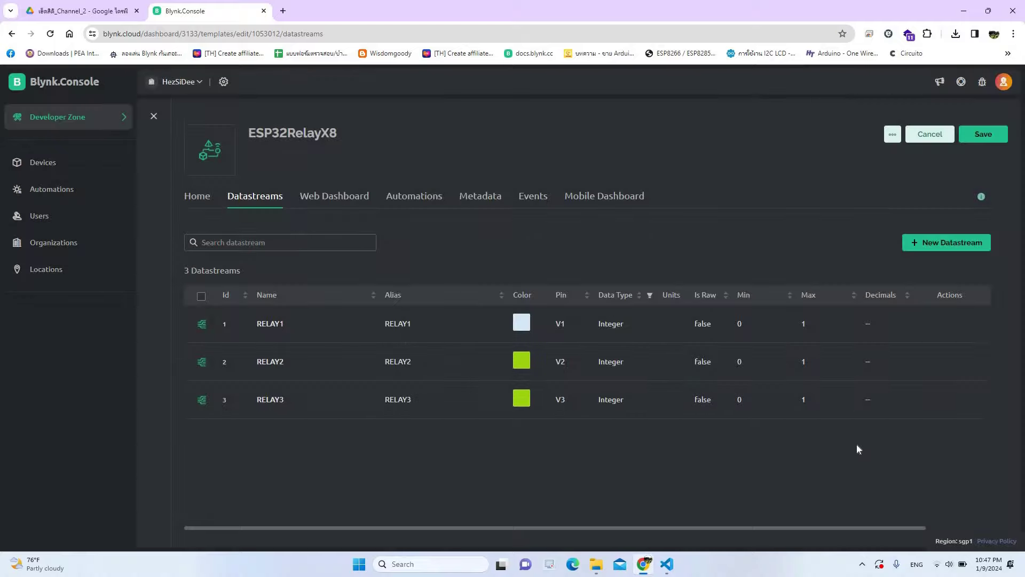
- Duplicate the RELAY3 datastream as RELAY4 and assign it to virtual pin V4
{"action": "left_click", "coordinate": [948, 401]}
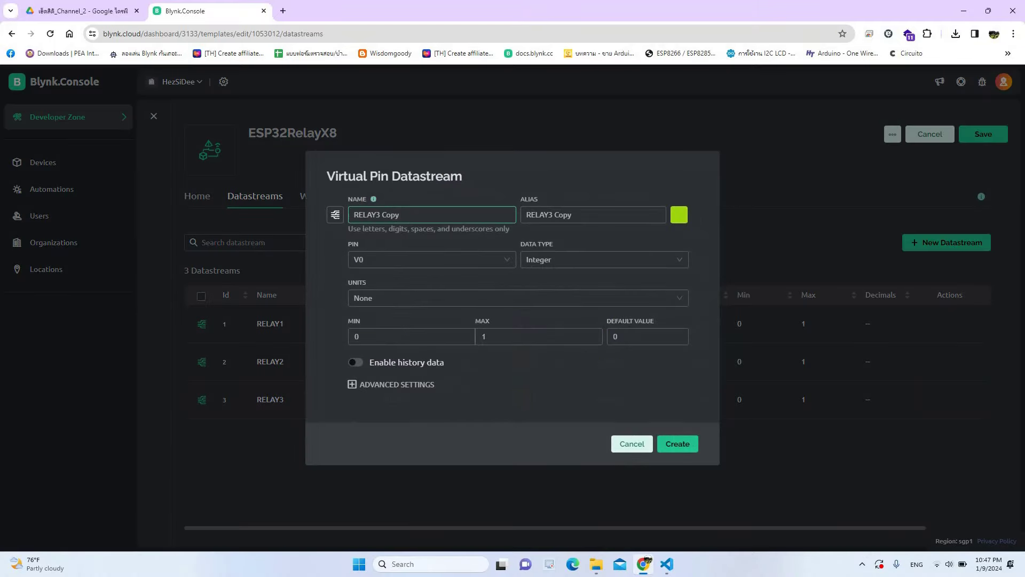
{"action": "type", "text": "4"}
{"action": "left_click", "coordinate": [431, 259]}
{"action": "left_click", "coordinate": [400, 350]}
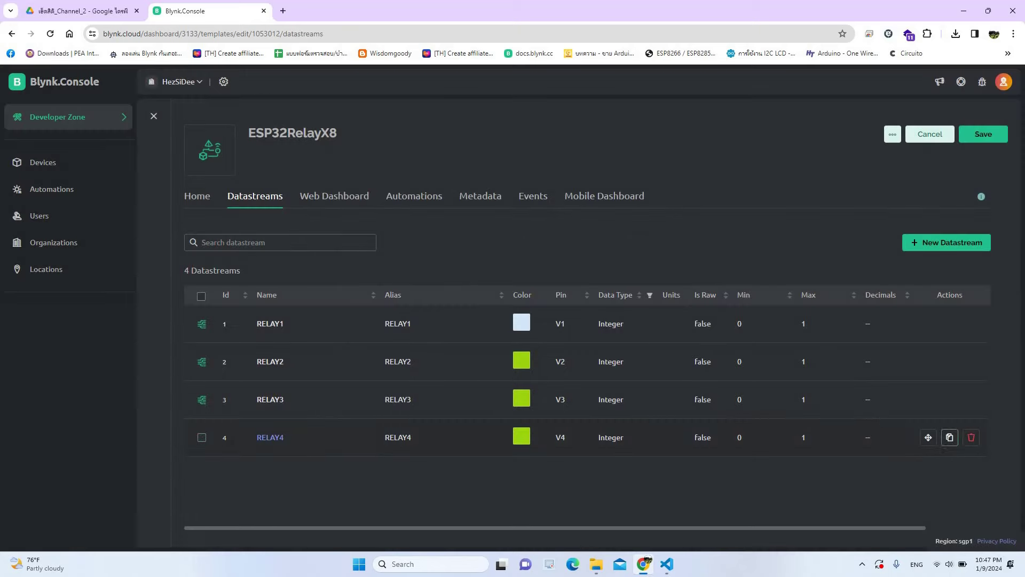
- Duplicate the RELAY4 datastream as RELAY5 and assign it to virtual pin V5
{"action": "left_click", "coordinate": [949, 437]}
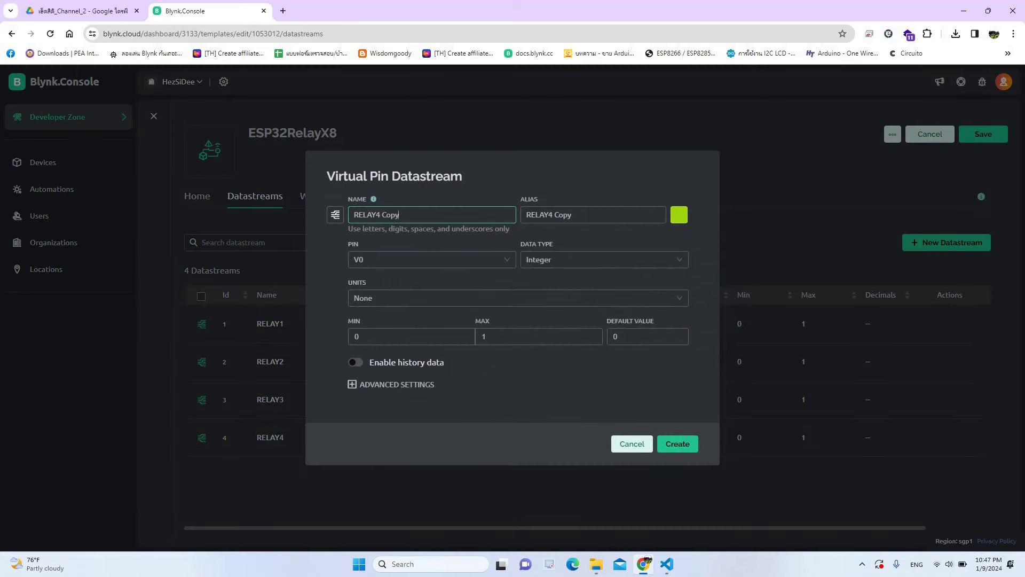
{"action": "type", "text": "5"}
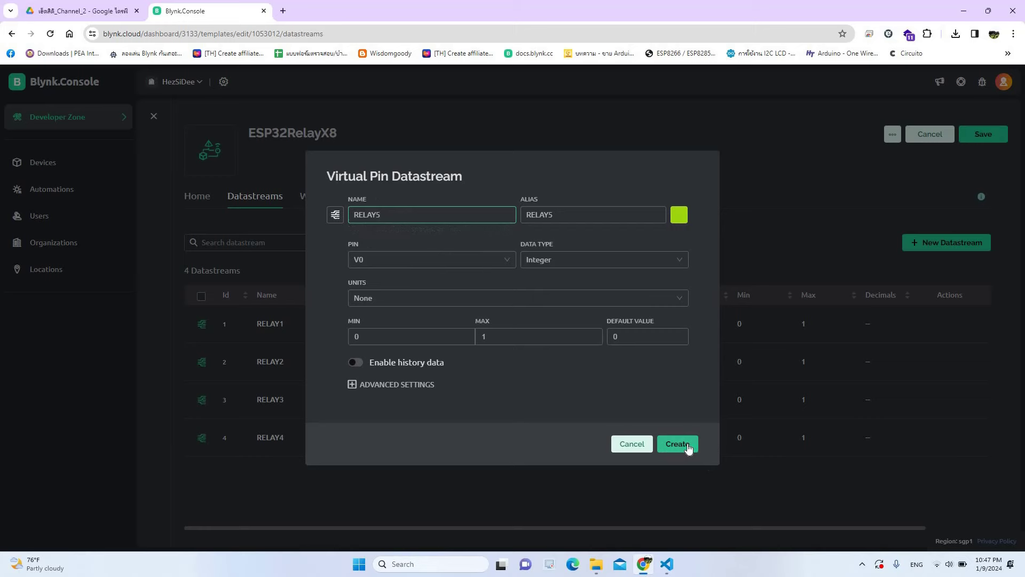
{"action": "left_click", "coordinate": [480, 260]}
{"action": "left_click", "coordinate": [382, 367]}
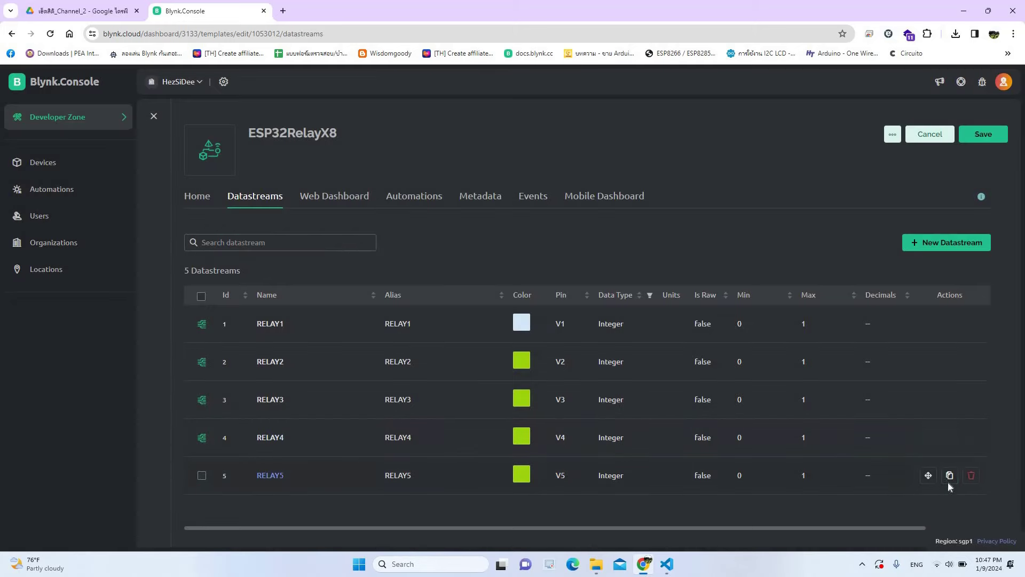
- Duplicate the RELAY5 datastream as RELAY6 and assign it to virtual pin V6
{"action": "left_click", "coordinate": [949, 474]}
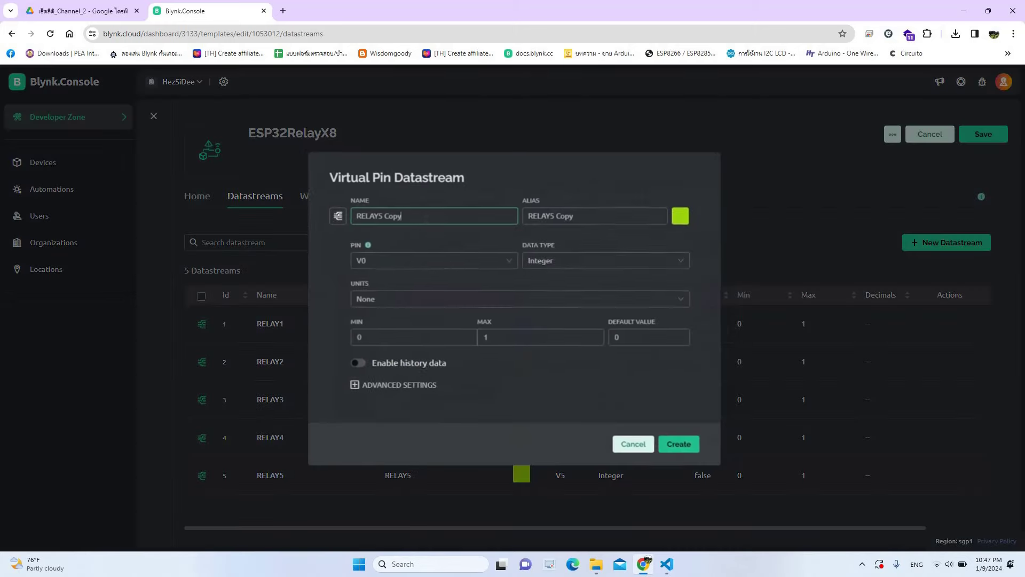
{"action": "left_click_drag", "start_coordinate": [399, 215], "coordinate": [387, 214]}
{"action": "type", "text": "6"}
{"action": "left_click", "coordinate": [395, 260]}
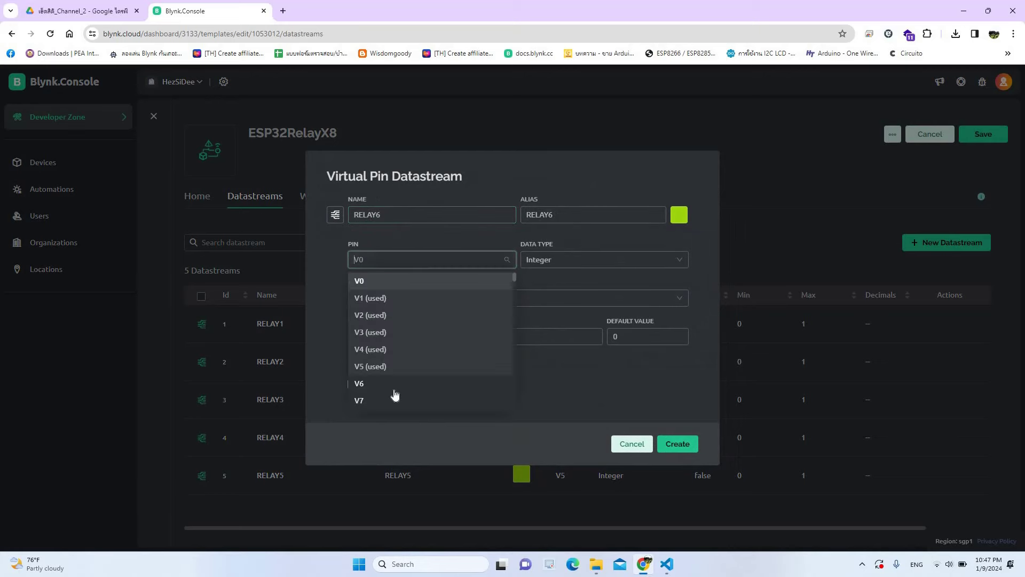
{"action": "left_click", "coordinate": [359, 383]}
{"action": "left_click", "coordinate": [677, 444]}
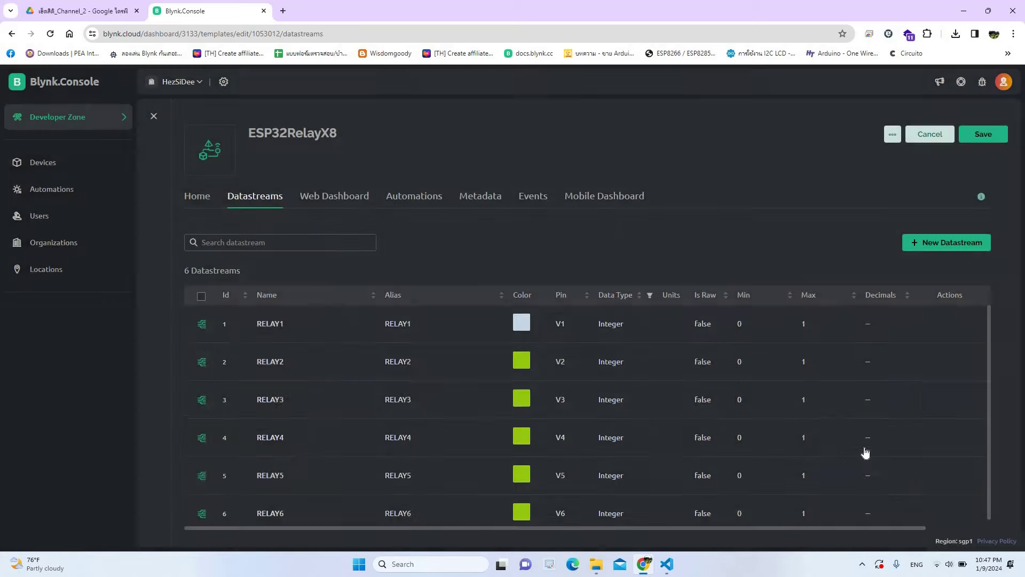
- Duplicate the RELAY6 datastream as RELAY7 and assign it to virtual pin V7
{"action": "left_click", "coordinate": [949, 506]}
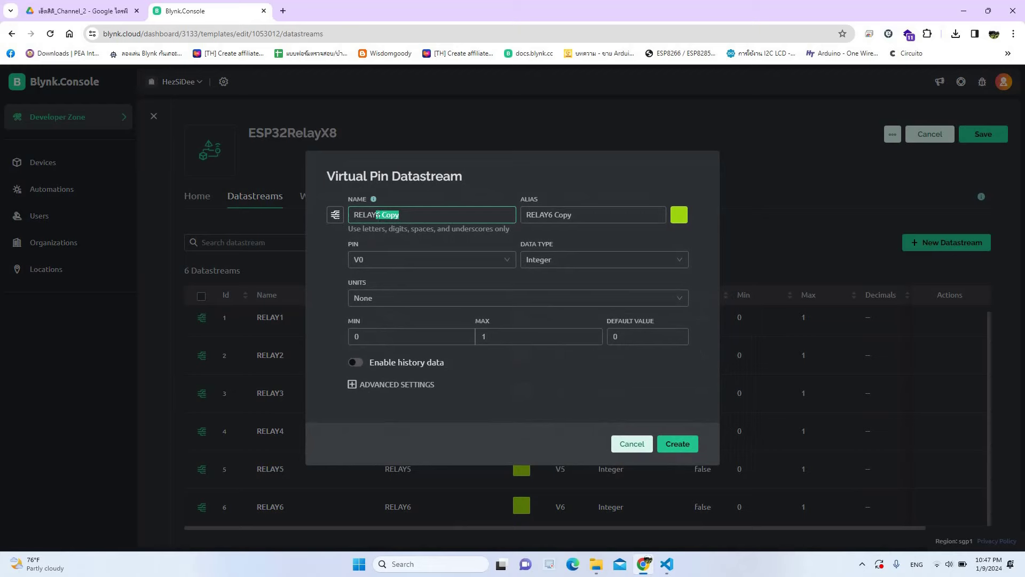
{"action": "type", "text": "7"}
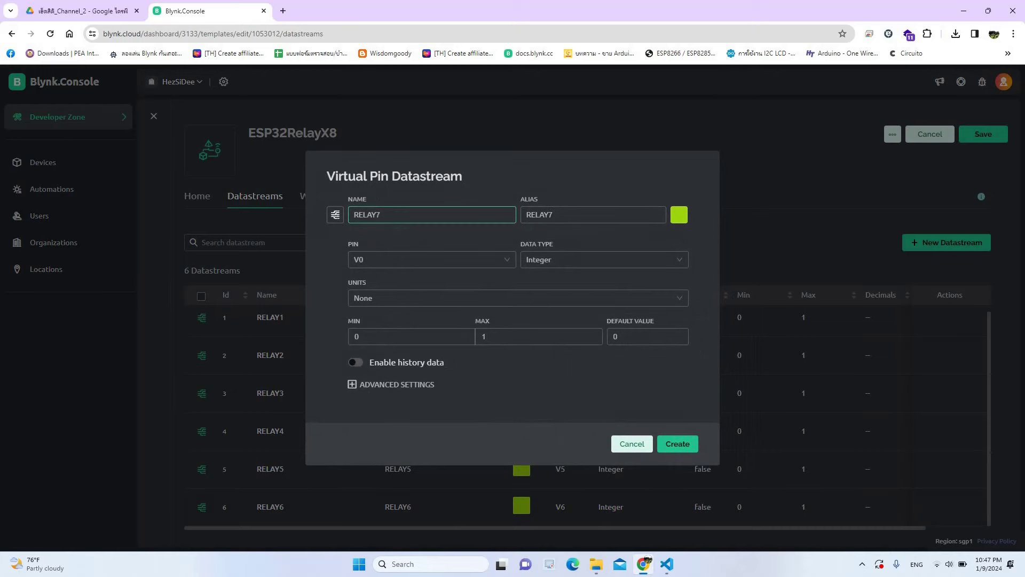
{"action": "left_click", "coordinate": [381, 259]}
{"action": "scroll", "coordinate": [379, 331], "scroll_direction": "down", "scroll_amount": 3}
{"action": "left_click", "coordinate": [520, 394]}
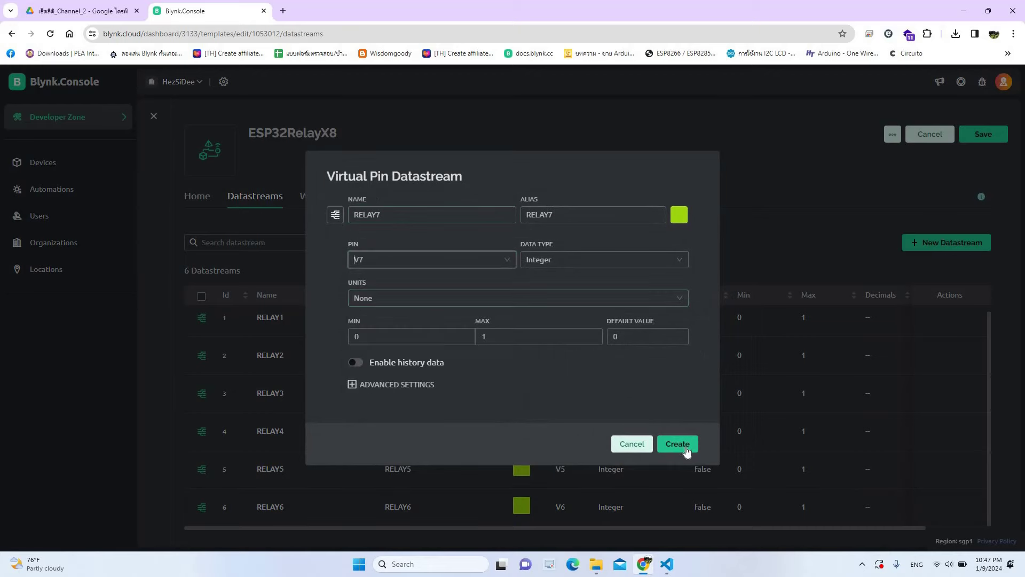
{"action": "left_click", "coordinate": [678, 443]}
- Duplicate the RELAY7 datastream as RELAY8 and assign it to virtual pin V8
{"action": "scroll", "coordinate": [910, 503], "scroll_direction": "down", "scroll_amount": 1}
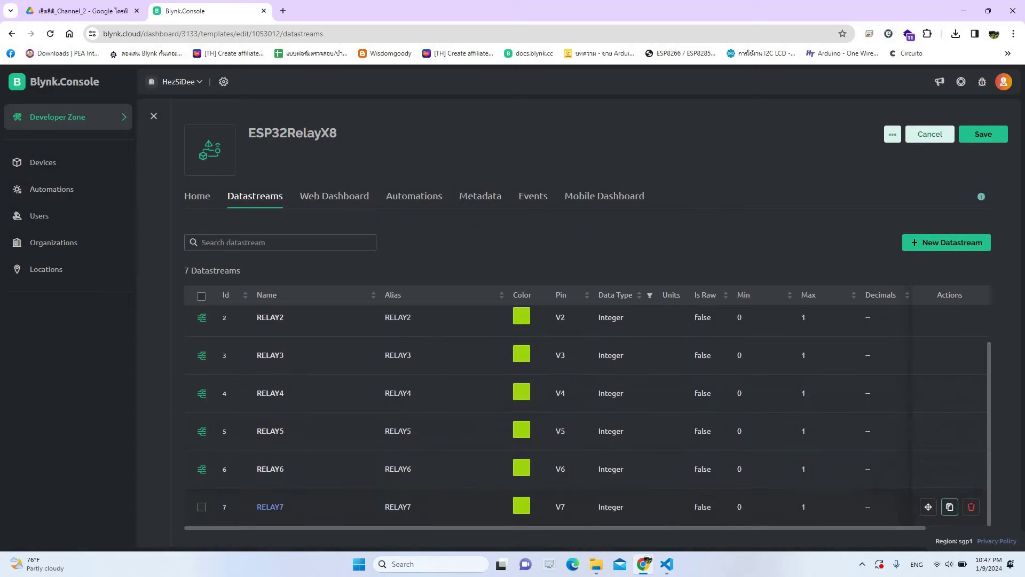
{"action": "left_click", "coordinate": [950, 505]}
{"action": "left_click", "coordinate": [403, 217]}
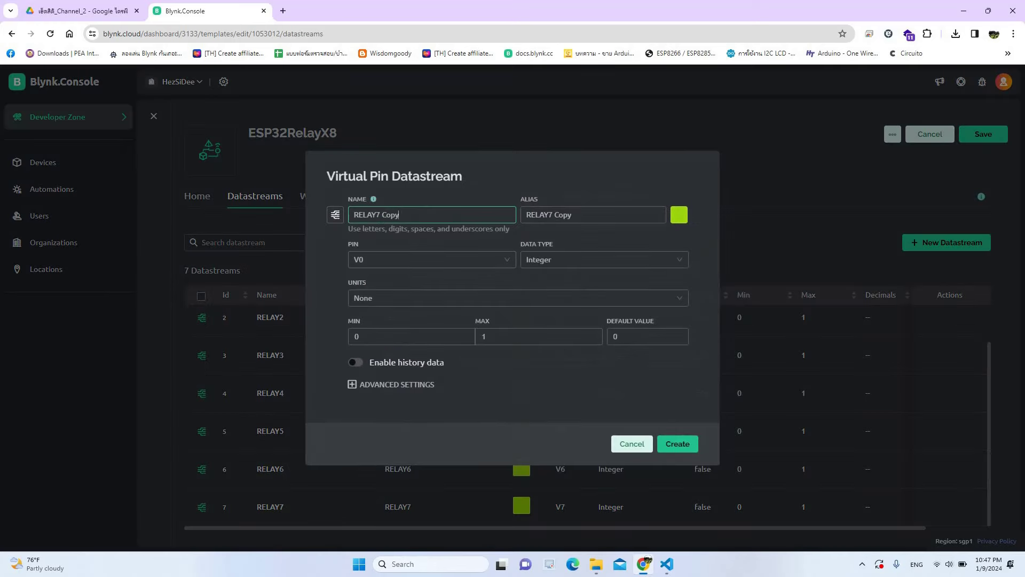
{"action": "type", "text": "8"}
{"action": "left_click", "coordinate": [420, 255]}
{"action": "scroll", "coordinate": [382, 373], "scroll_direction": "down", "scroll_amount": 3}
{"action": "left_click", "coordinate": [418, 322]}
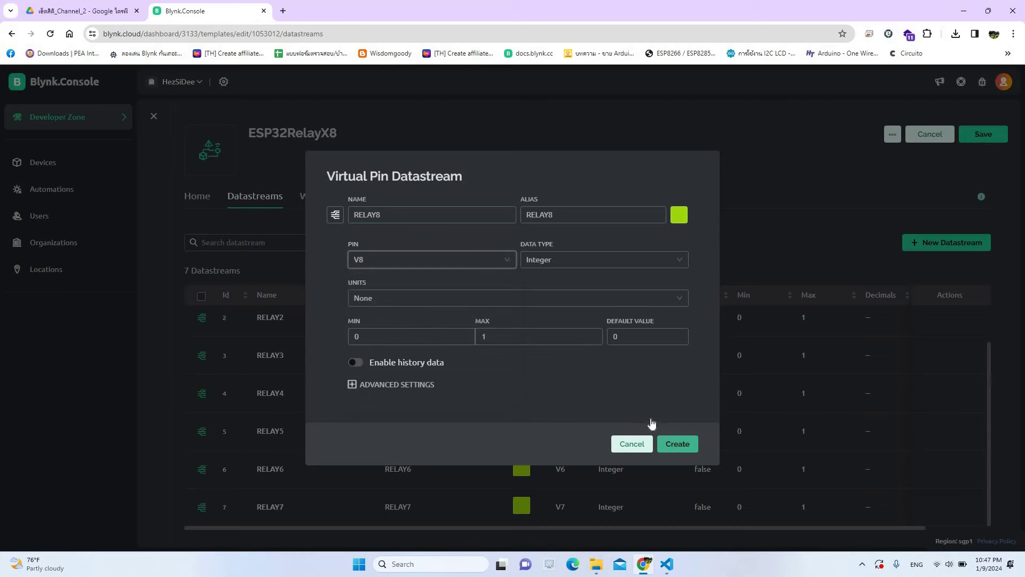
{"action": "left_click", "coordinate": [678, 444]}
- Review the datastream list and save the changes to the ESP32RelayX8 template
{"action": "scroll", "coordinate": [613, 474], "scroll_direction": "down", "scroll_amount": 1}
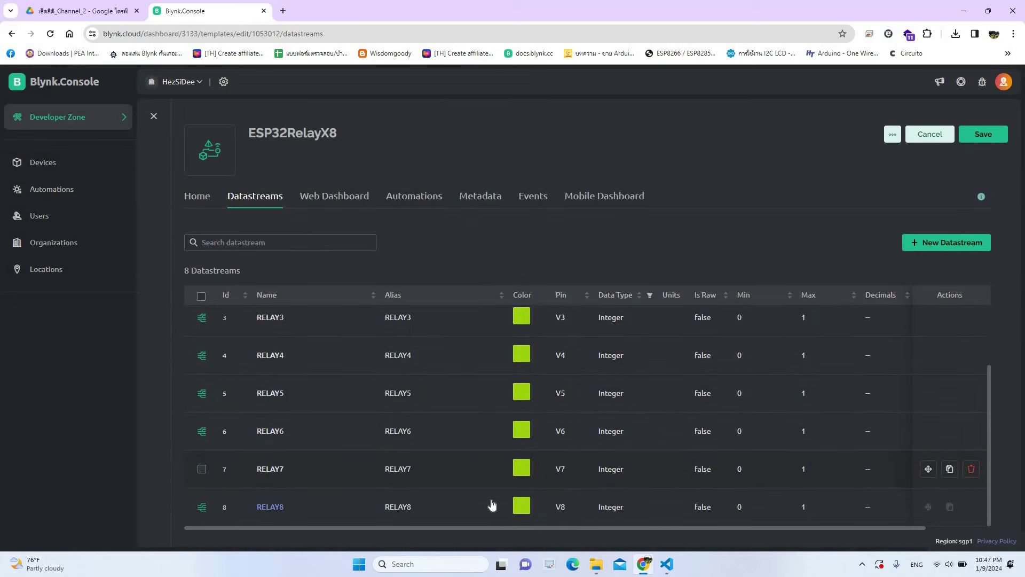
{"action": "scroll", "coordinate": [876, 339], "scroll_direction": "up", "scroll_amount": 2}
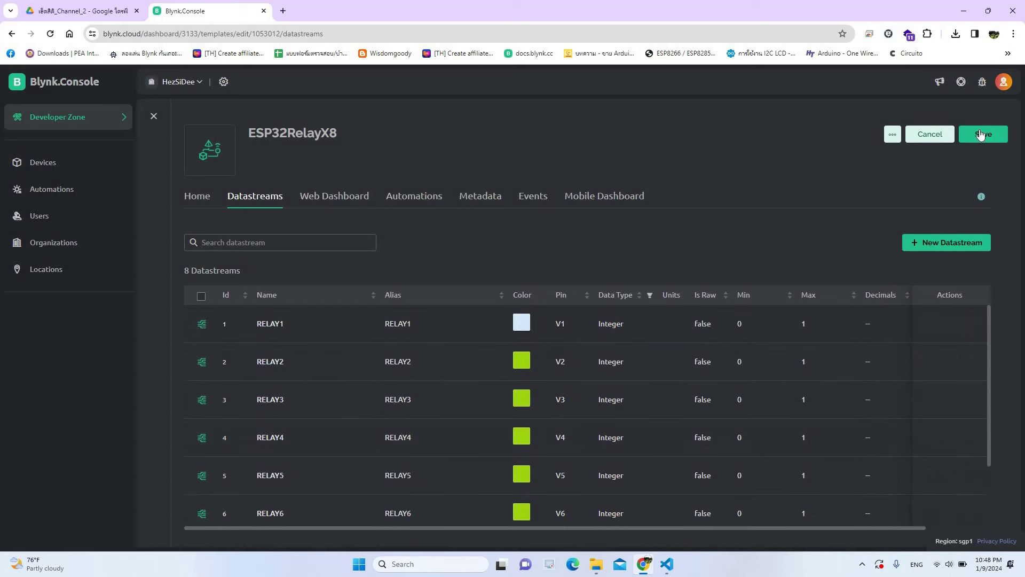
{"action": "left_click", "coordinate": [981, 134]}
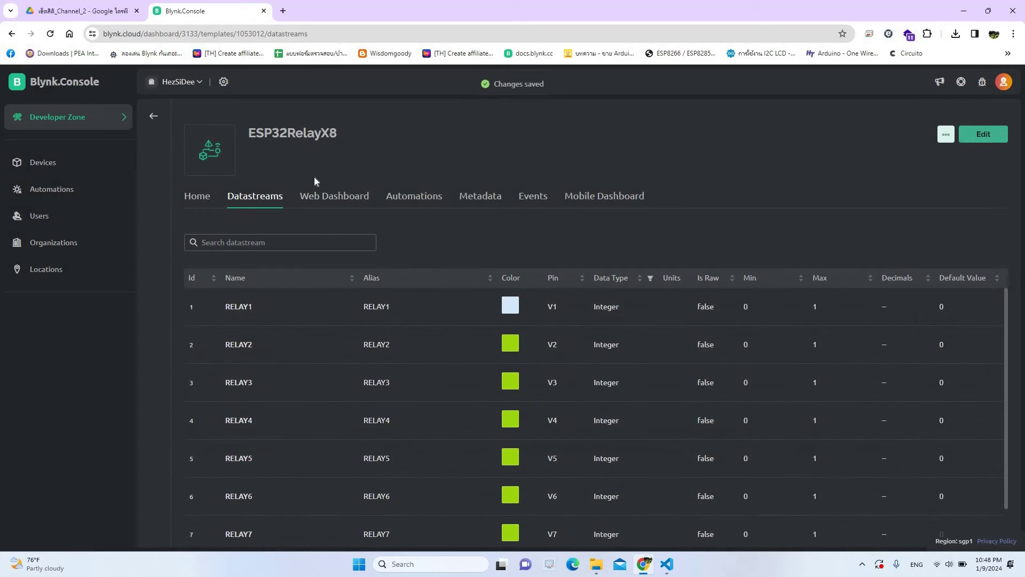
- Edit the template's web dashboard and place four Switch widgets side by side in the first grid row
{"action": "left_click", "coordinate": [334, 198]}
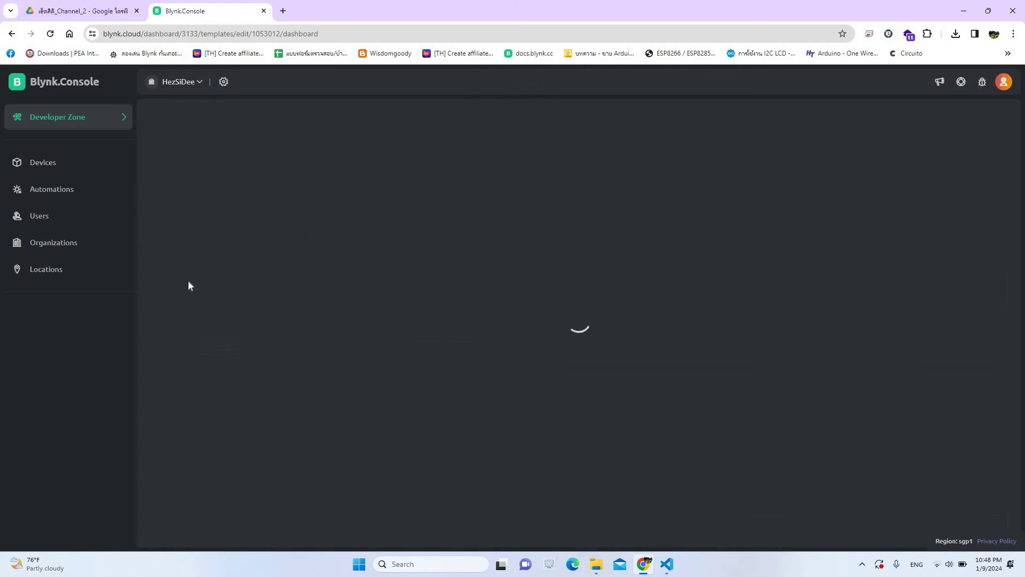
{"action": "left_click_drag", "start_coordinate": [325, 358], "coordinate": [475, 380]}
{"action": "left_click_drag", "start_coordinate": [281, 312], "coordinate": [623, 385]}
{"action": "left_click_drag", "start_coordinate": [282, 310], "coordinate": [795, 379]}
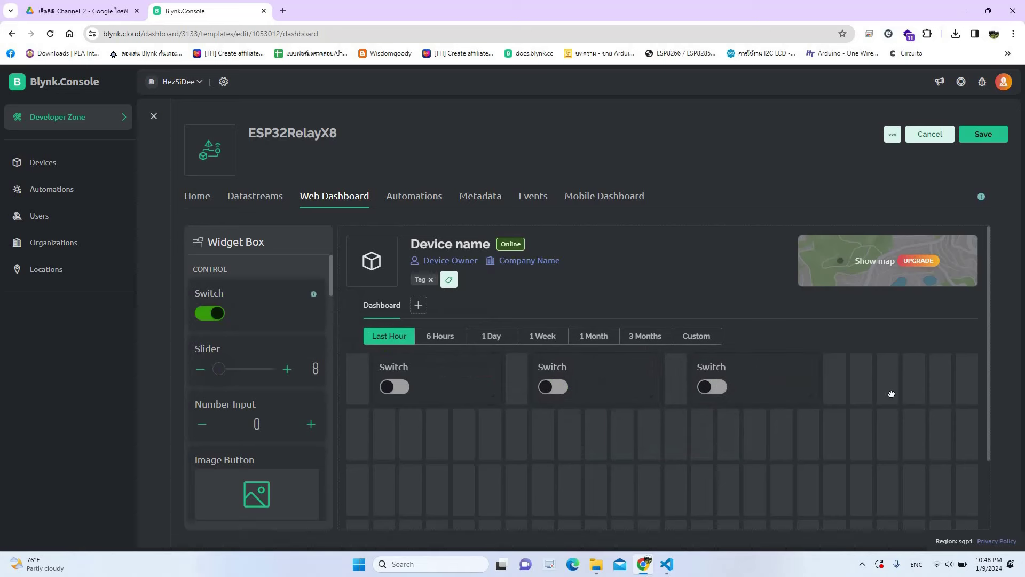
{"action": "left_click_drag", "start_coordinate": [267, 313], "coordinate": [940, 380]}
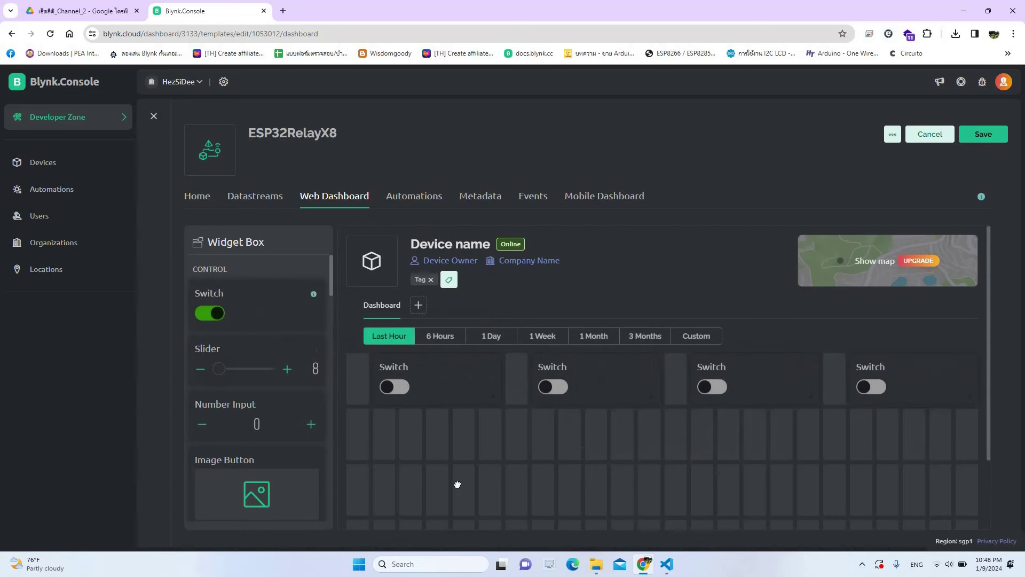
- Place four more Switch widgets in the third grid row, aligned beneath the first four
{"action": "left_click_drag", "start_coordinate": [458, 485], "coordinate": [416, 494]}
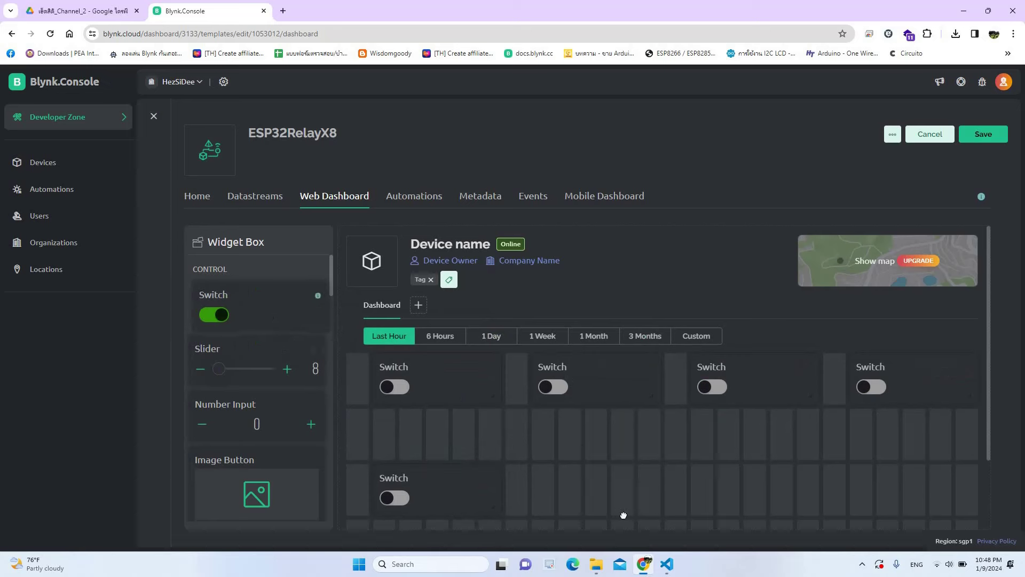
{"action": "left_click_drag", "start_coordinate": [267, 312], "coordinate": [618, 501]}
{"action": "left_click_drag", "start_coordinate": [287, 296], "coordinate": [940, 491]}
{"action": "left_click_drag", "start_coordinate": [290, 309], "coordinate": [907, 486]}
- Link the first switch in the upper row to the RELAY1 (V1) datastream and save its settings
{"action": "mouse_move", "coordinate": [451, 382]}
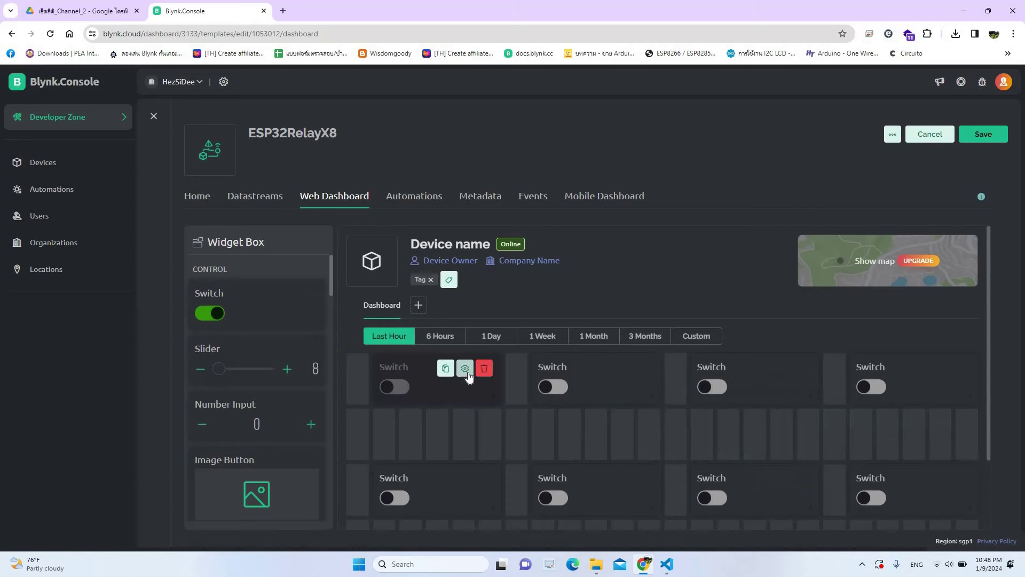
{"action": "left_click", "coordinate": [465, 369]}
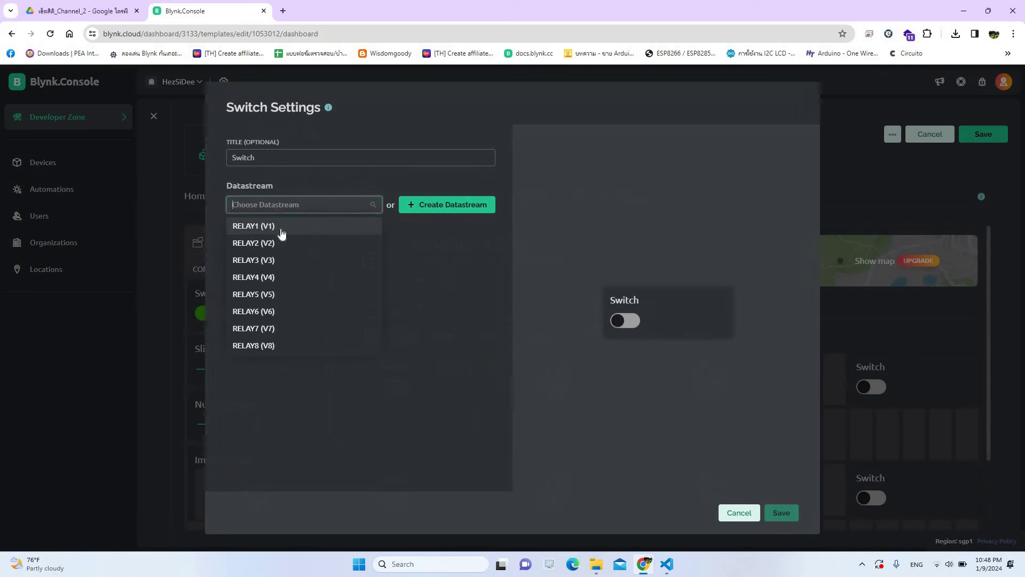
{"action": "left_click", "coordinate": [281, 227]}
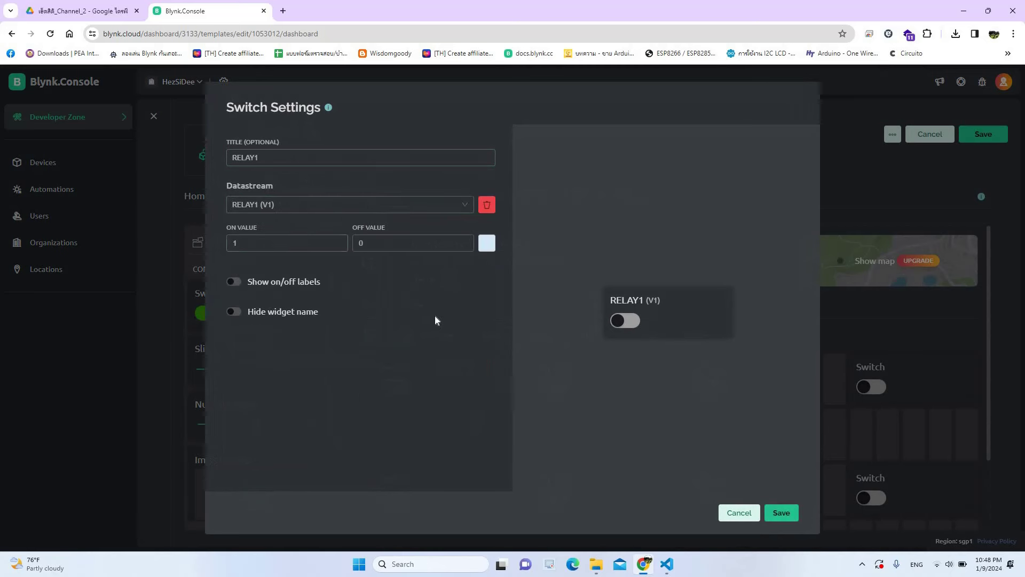
{"action": "left_click", "coordinate": [771, 507]}
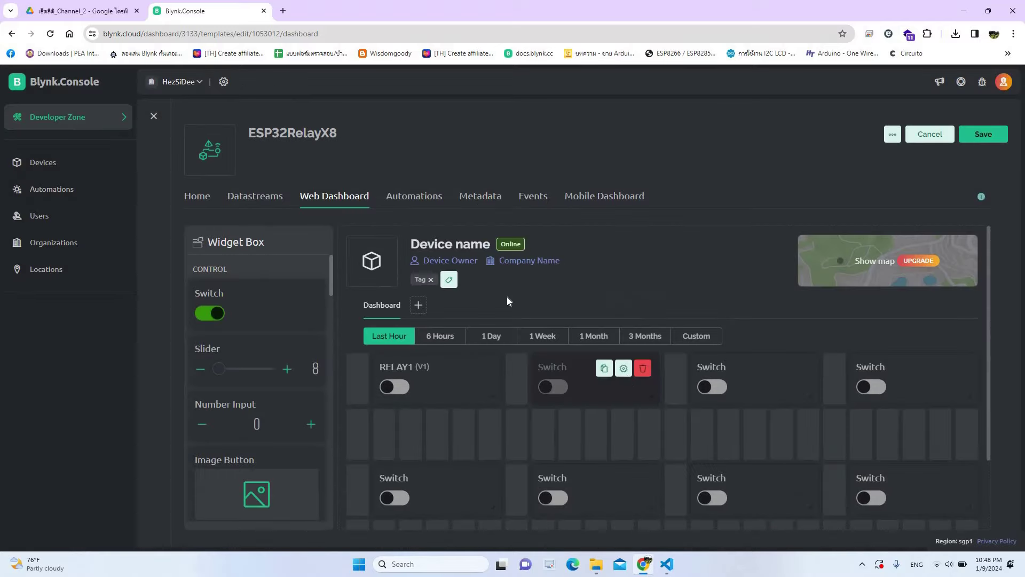
- Link the second switch in the upper row to the RELAY2 (V2) datastream and save its settings
{"action": "left_click", "coordinate": [602, 367]}
{"action": "left_click", "coordinate": [273, 205]}
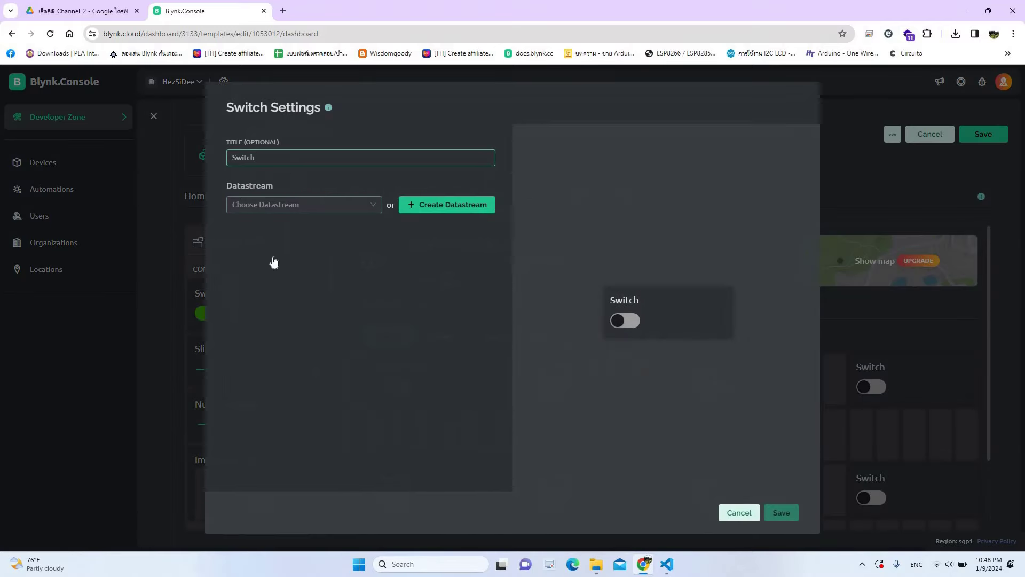
{"action": "left_click", "coordinate": [272, 245]}
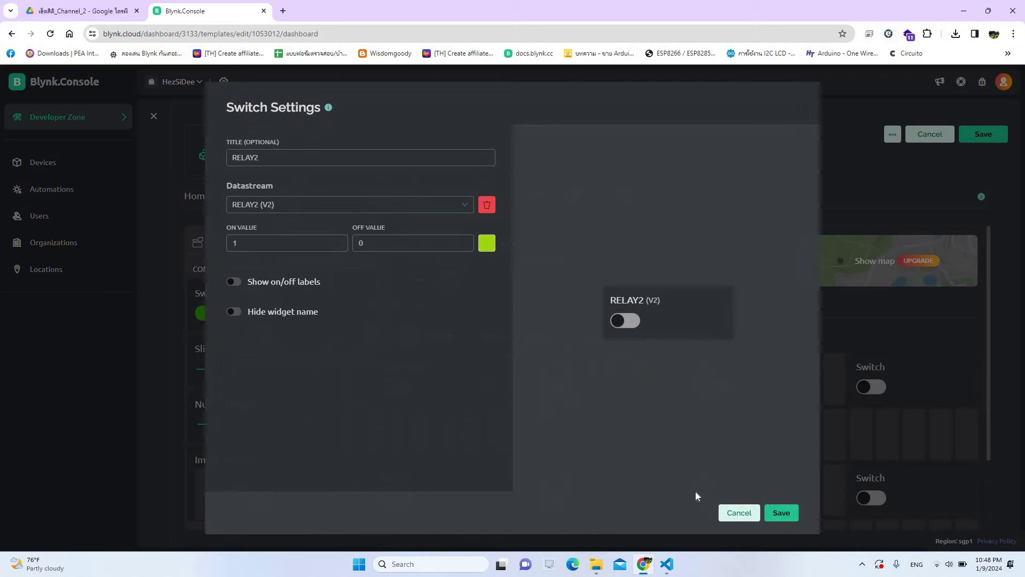
{"action": "left_click", "coordinate": [781, 512]}
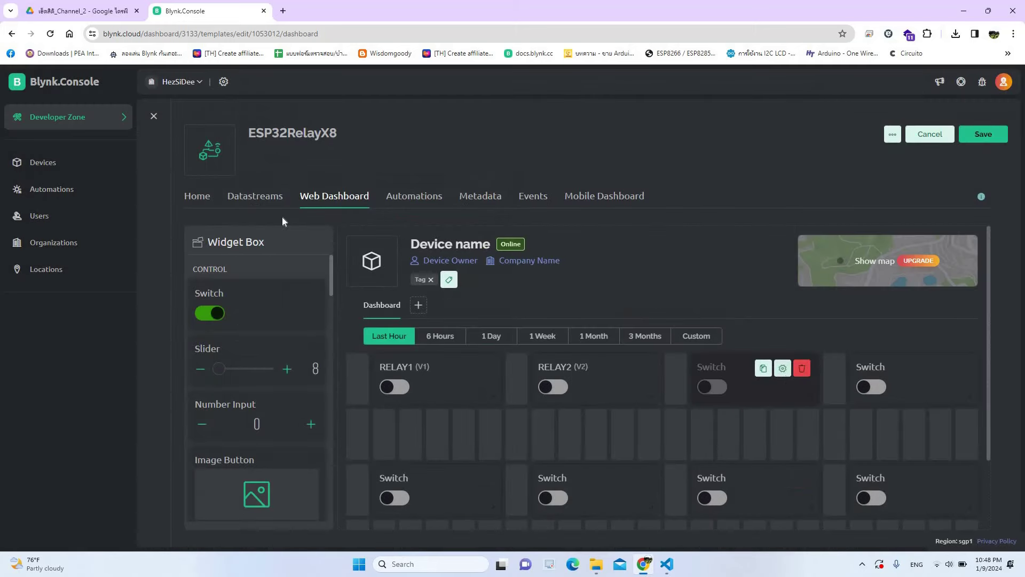
- Link the third switch in the upper row to the RELAY3 (V3) datastream and save its settings
{"action": "left_click", "coordinate": [783, 367]}
{"action": "left_click", "coordinate": [277, 204]}
{"action": "left_click", "coordinate": [271, 260]}
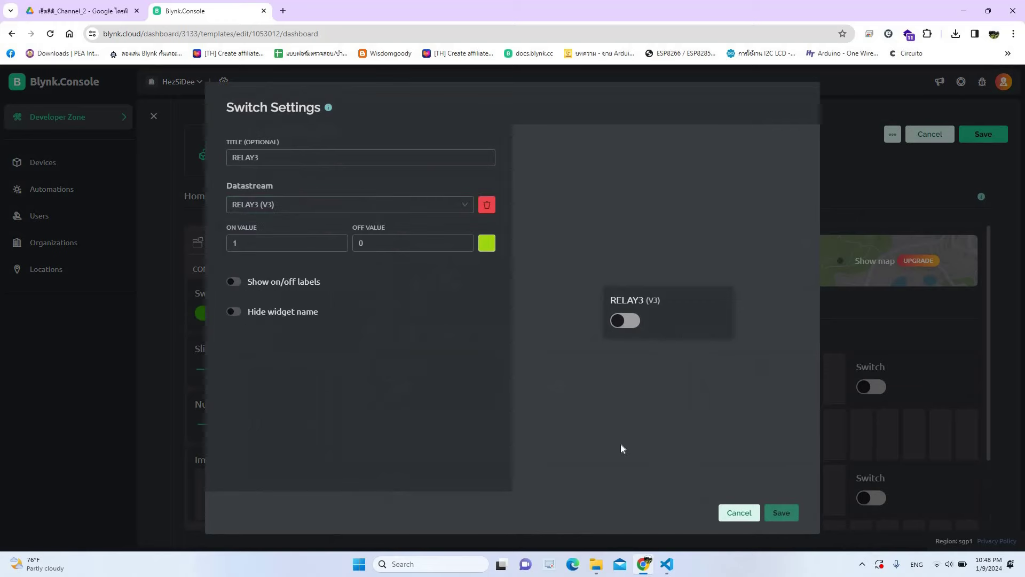
{"action": "left_click", "coordinate": [779, 512]}
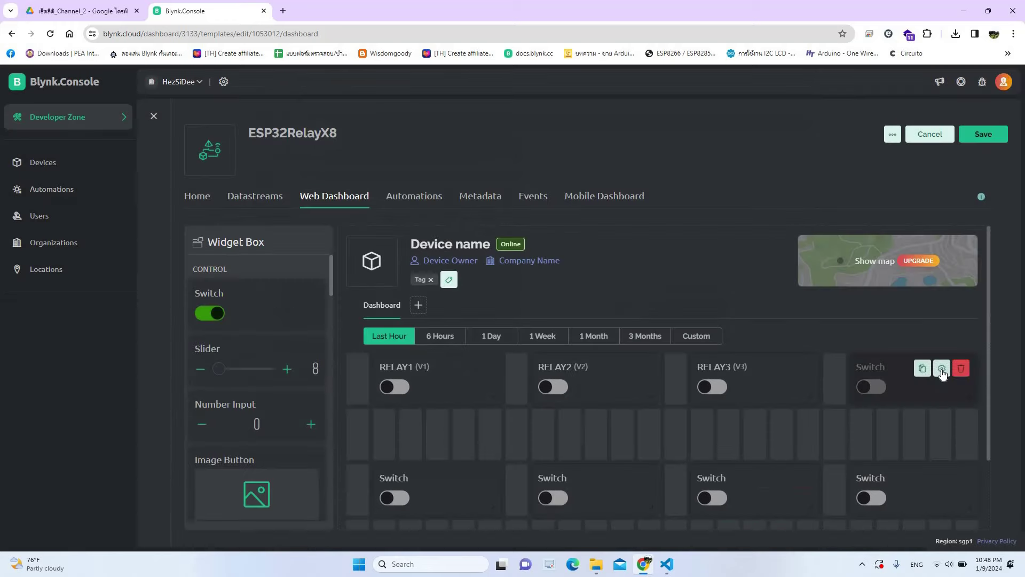
- Link the fourth switch in the upper row to the RELAY4 (V4) datastream and save its settings
{"action": "left_click", "coordinate": [941, 368]}
{"action": "left_click", "coordinate": [278, 204]}
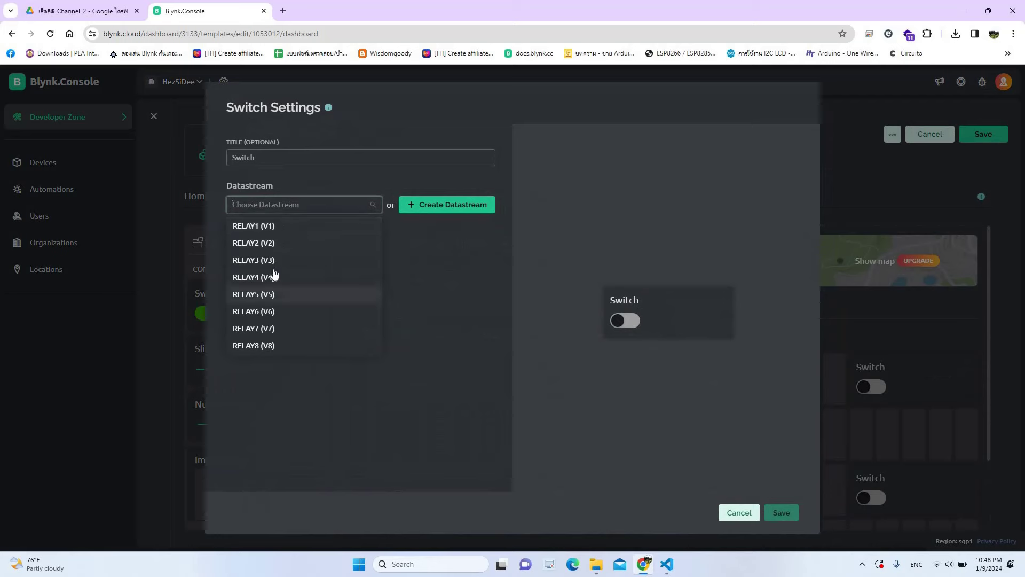
{"action": "left_click", "coordinate": [273, 277]}
{"action": "left_click", "coordinate": [771, 510]}
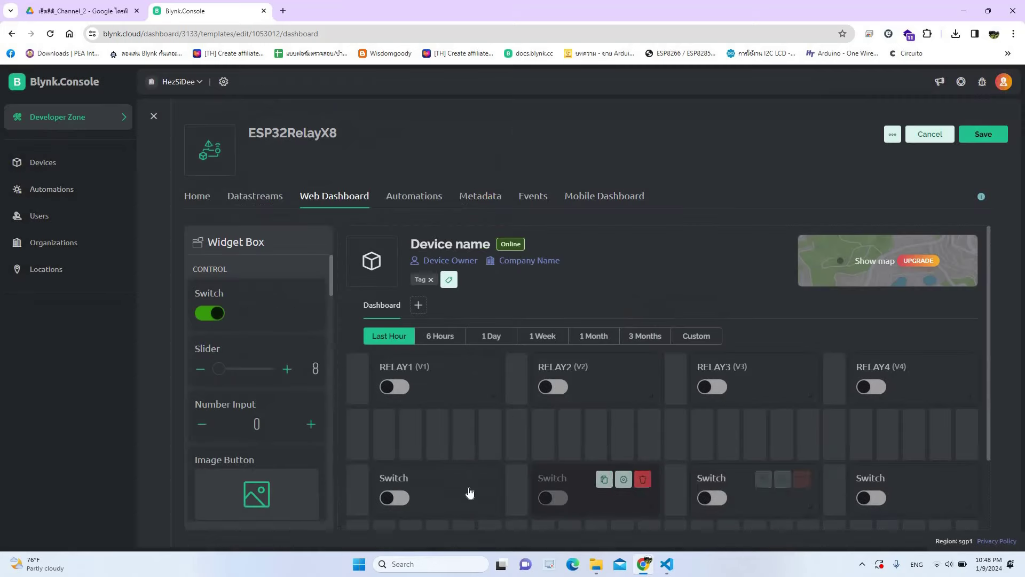
- Link the first switch in the lower row to the RELAY5 (V5) datastream and save its settings
{"action": "left_click", "coordinate": [464, 481]}
{"action": "left_click", "coordinate": [277, 204]}
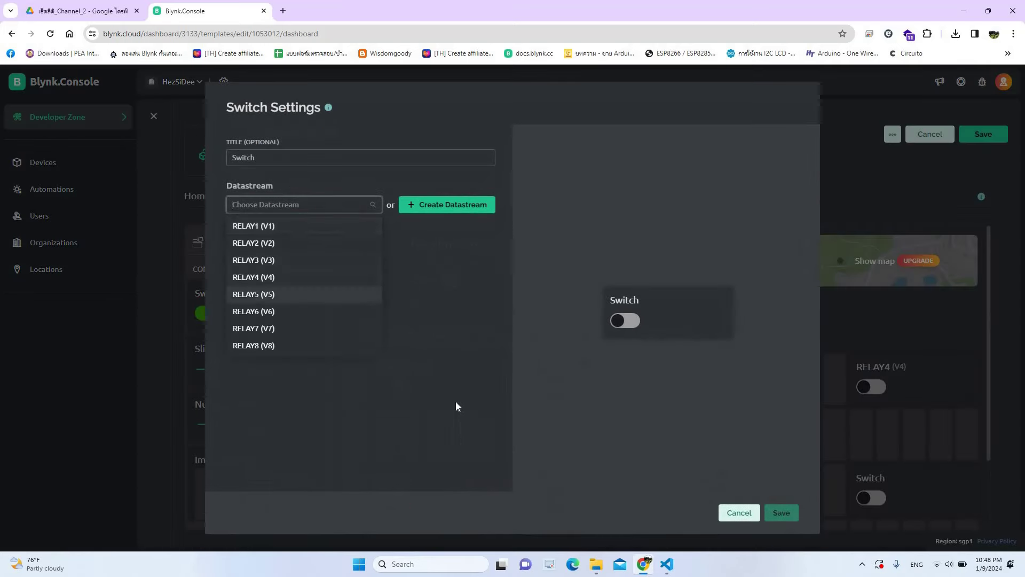
{"action": "left_click", "coordinate": [278, 294]}
{"action": "left_click", "coordinate": [781, 513]}
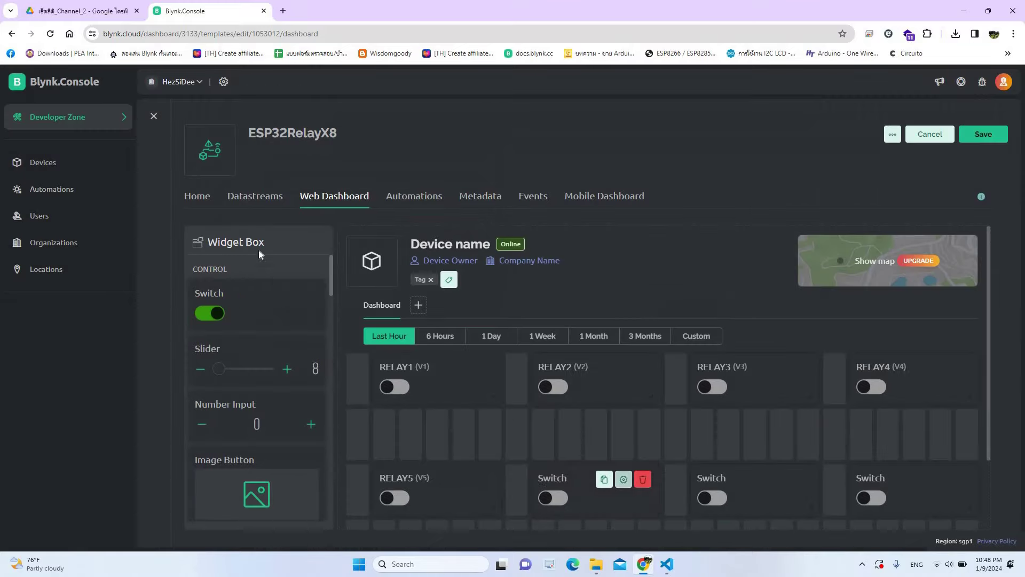
- Link the second switch in the lower row to the RELAY6 (V6) datastream and save its settings
{"action": "left_click", "coordinate": [614, 481]}
{"action": "left_click", "coordinate": [278, 204]}
{"action": "left_click", "coordinate": [271, 311]}
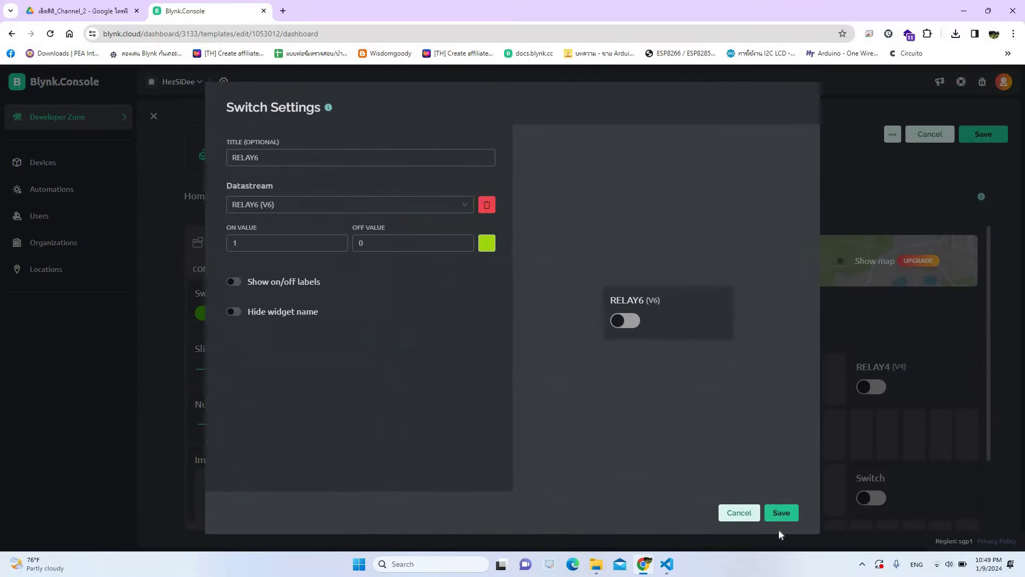
{"action": "left_click", "coordinate": [781, 512]}
- Link the third switch in the lower row to the RELAY7 (V7) datastream and save its settings
{"action": "left_click", "coordinate": [784, 481]}
{"action": "left_click", "coordinate": [277, 205]}
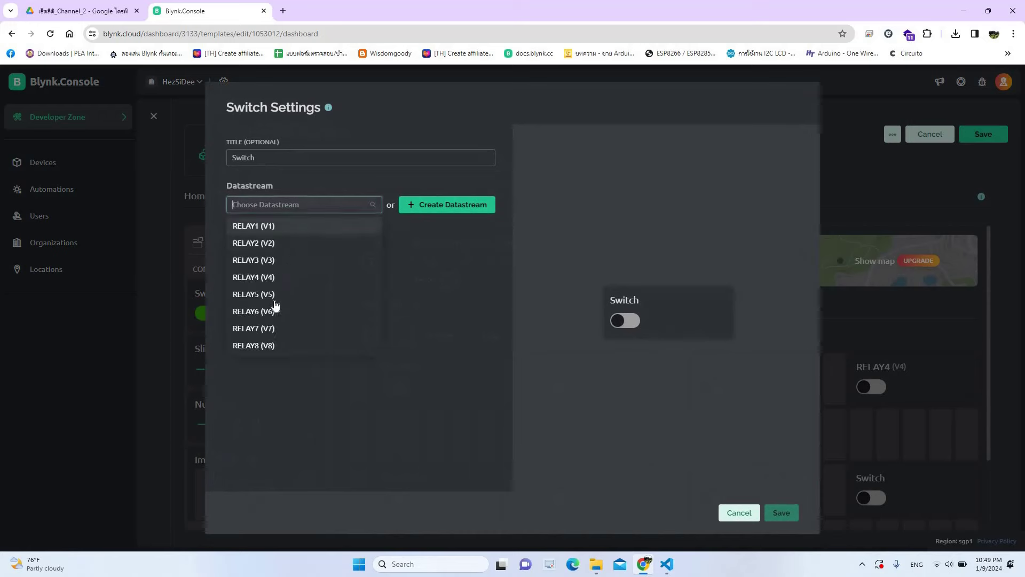
{"action": "left_click", "coordinate": [283, 328]}
{"action": "left_click", "coordinate": [781, 513]}
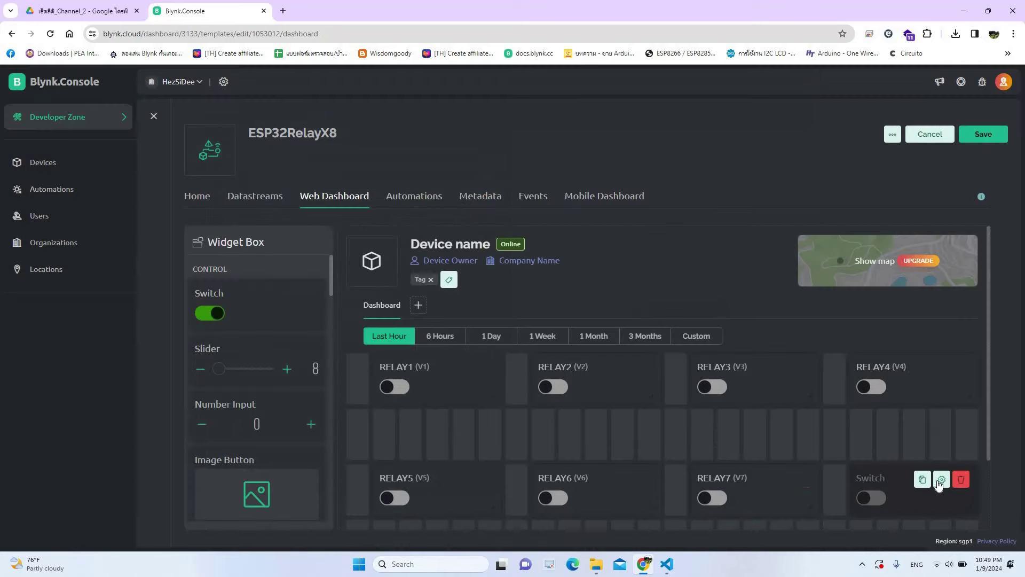
- Link the fourth switch in the lower row to the RELAY8 (V8) datastream and save the template
{"action": "left_click", "coordinate": [939, 481]}
{"action": "left_click", "coordinate": [277, 204]}
{"action": "left_click", "coordinate": [275, 345]}
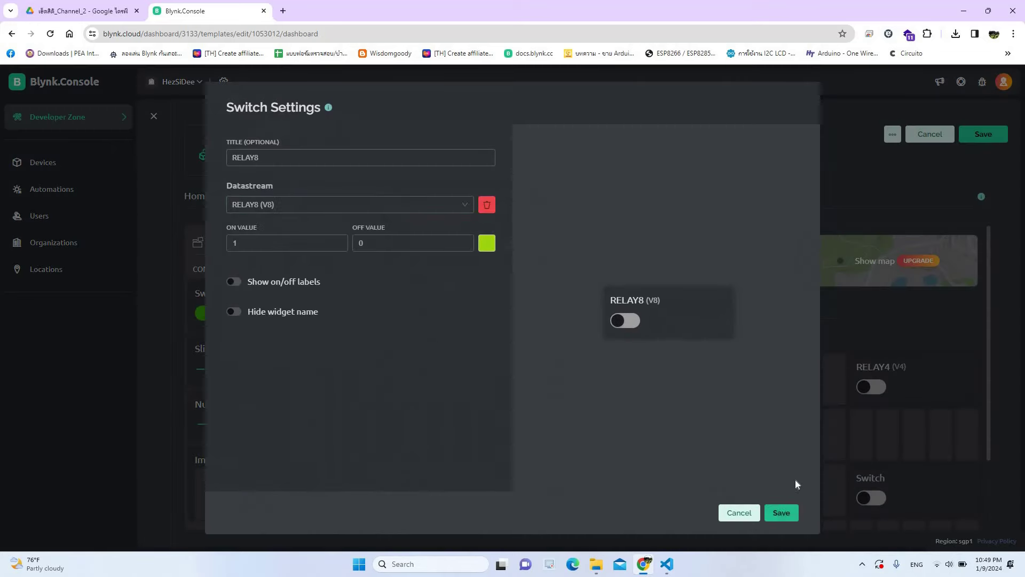
{"action": "left_click", "coordinate": [780, 512]}
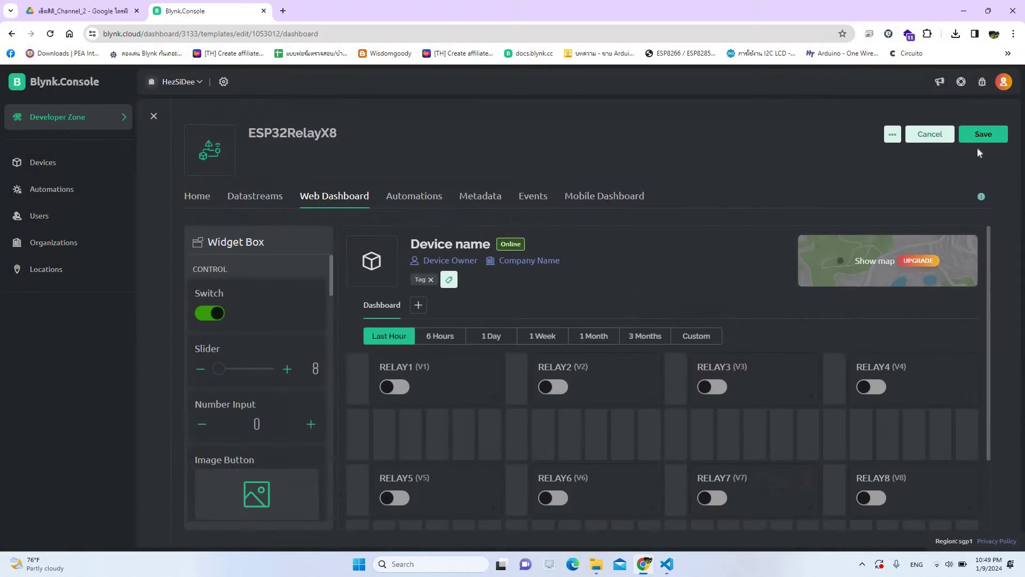
{"action": "left_click", "coordinate": [983, 135]}
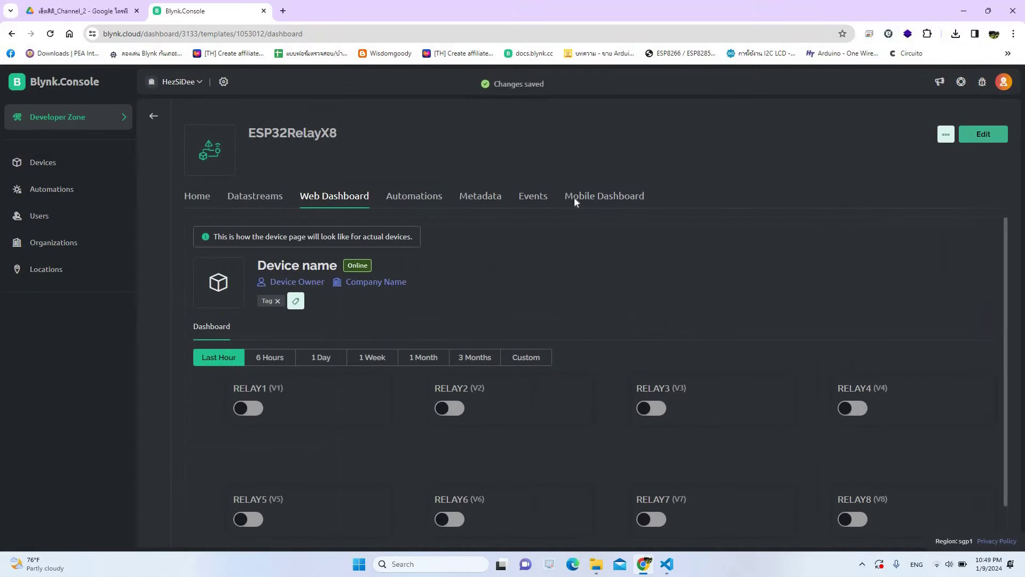
- Create a new device from the ESP32RelayX8 template with the device name ESP32RelayX8
{"action": "left_click", "coordinate": [67, 120]}
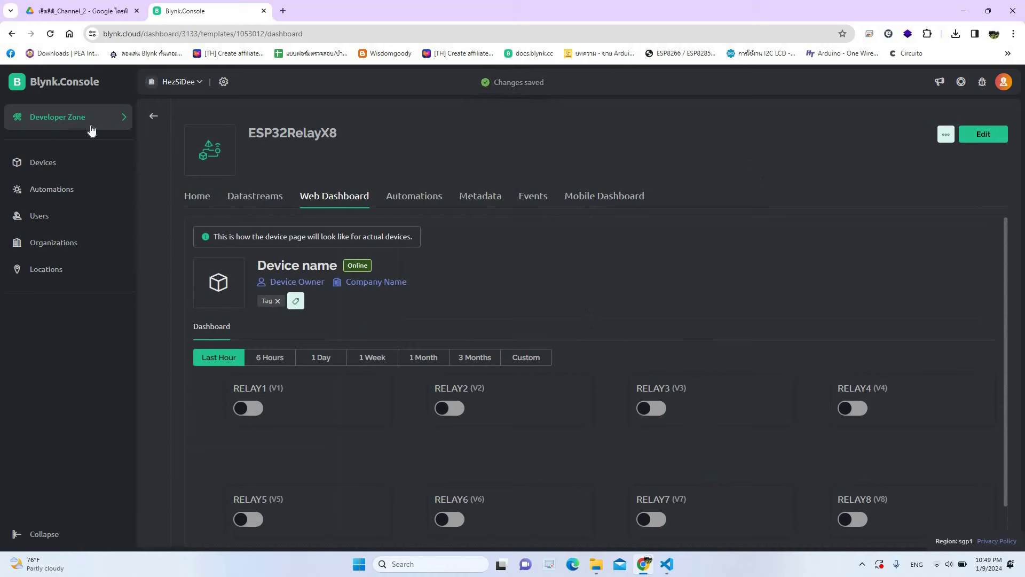
{"action": "left_click", "coordinate": [57, 166]}
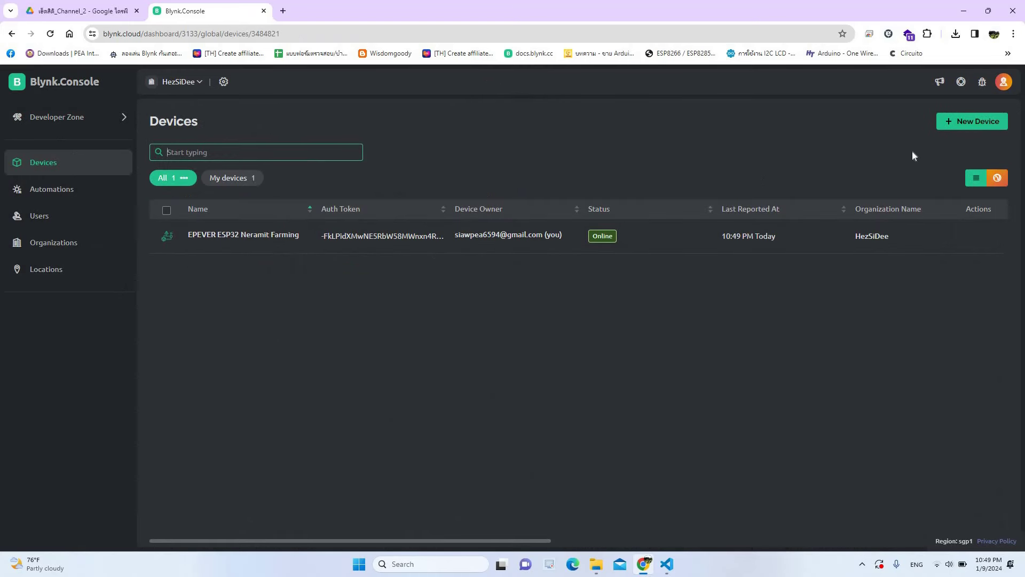
{"action": "left_click", "coordinate": [948, 123]}
{"action": "mouse_move", "coordinate": [387, 301]}
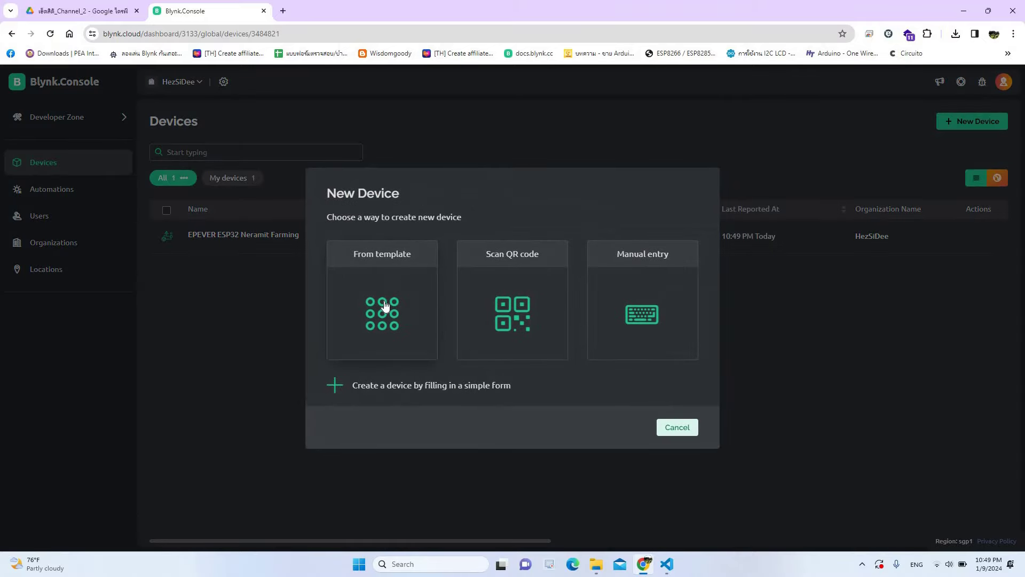
{"action": "left_click", "coordinate": [383, 300]}
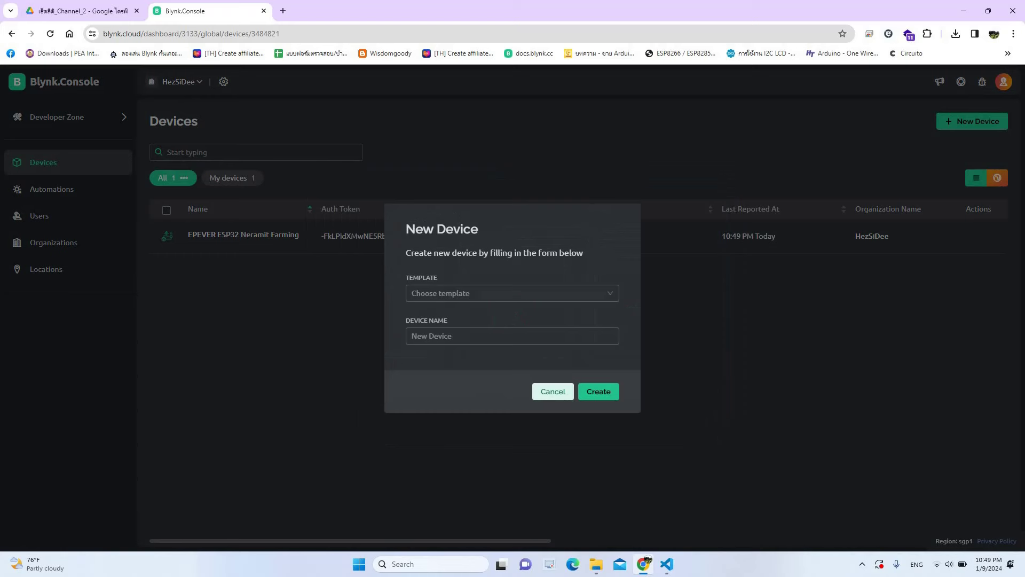
{"action": "left_click", "coordinate": [512, 293]}
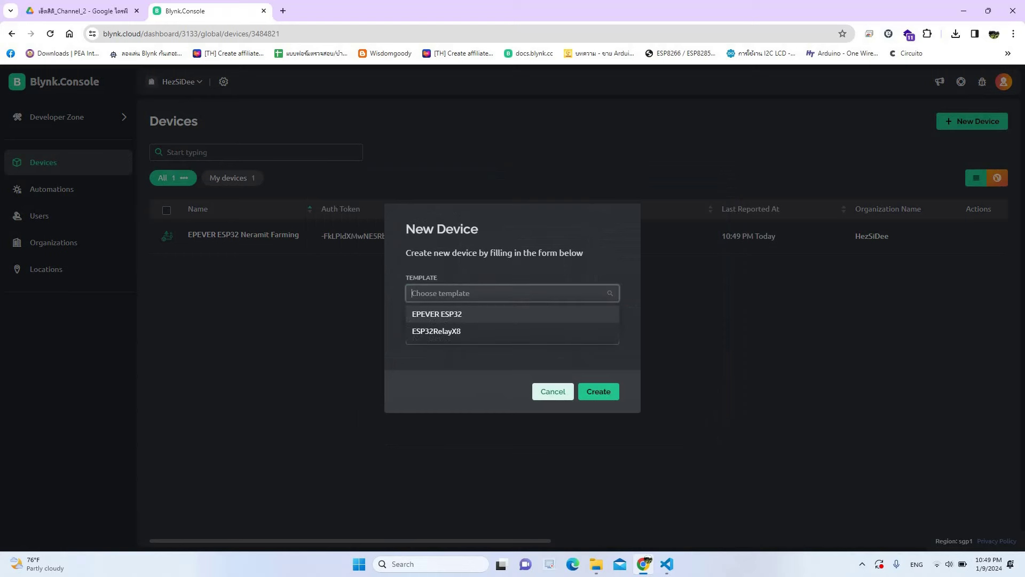
{"action": "left_click", "coordinate": [460, 331]}
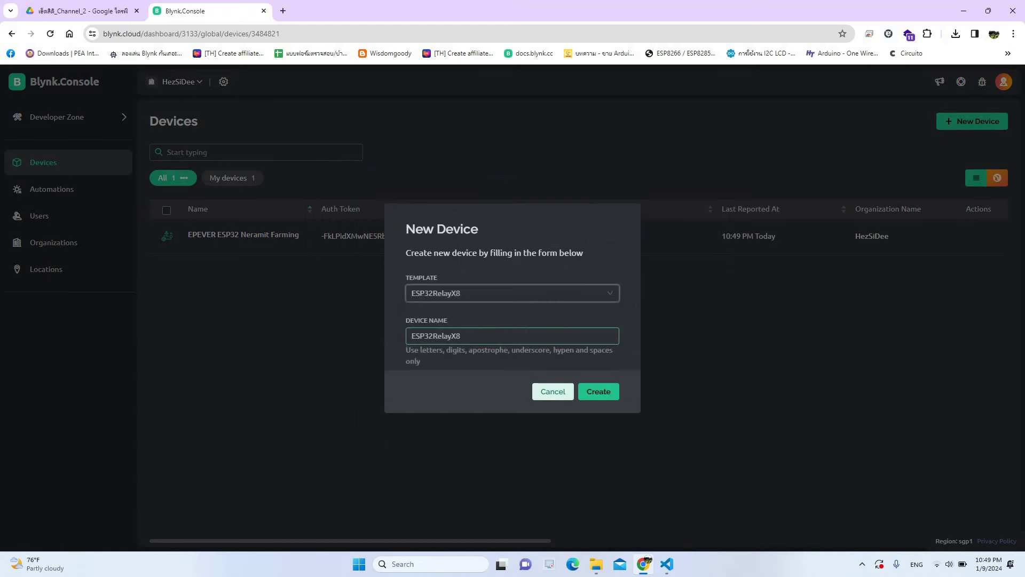
{"action": "left_click", "coordinate": [473, 336]}
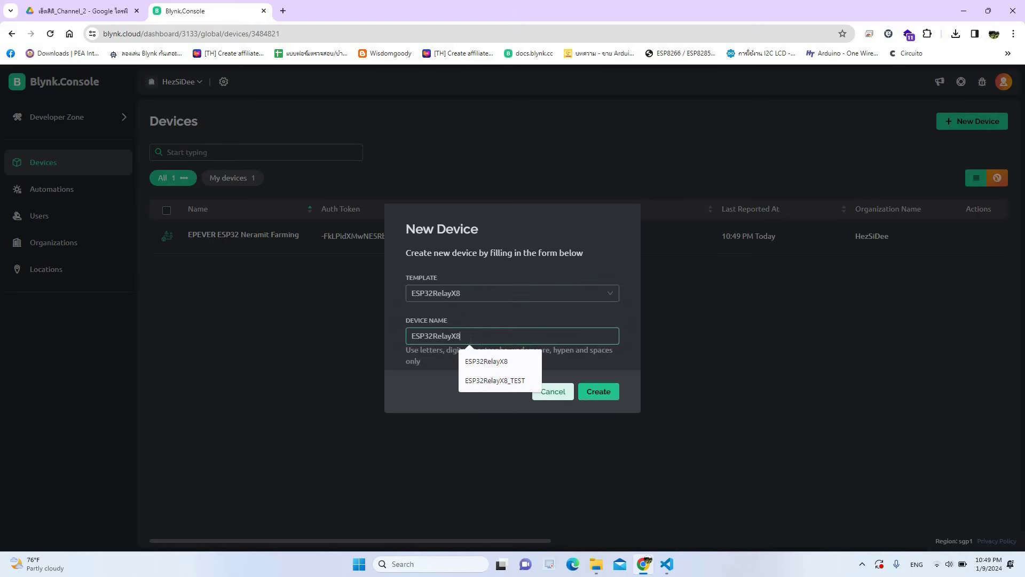
{"action": "double_click", "coordinate": [472, 337]}
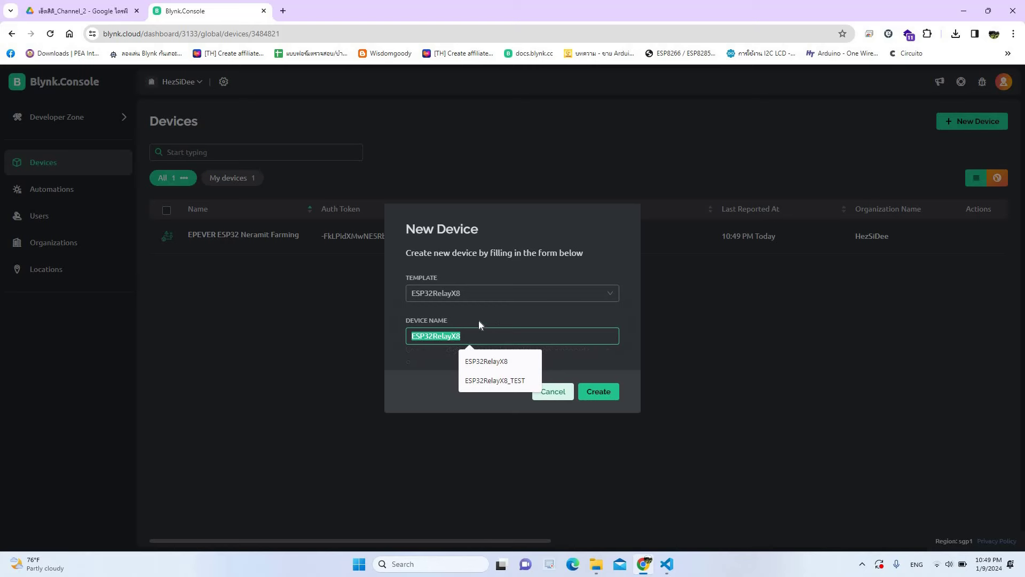
{"action": "left_click", "coordinate": [582, 393]}
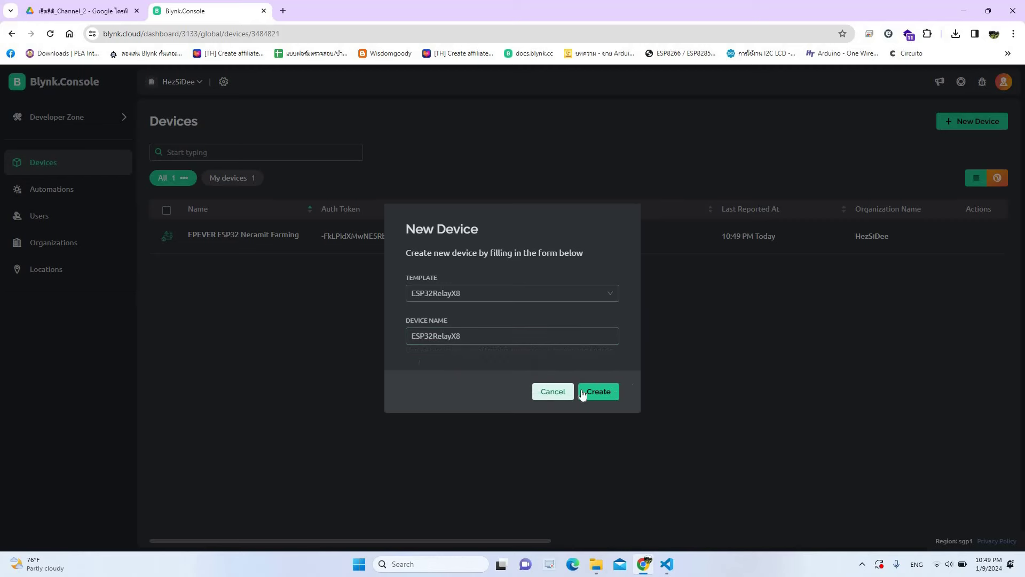
{"action": "left_click", "coordinate": [602, 392]}
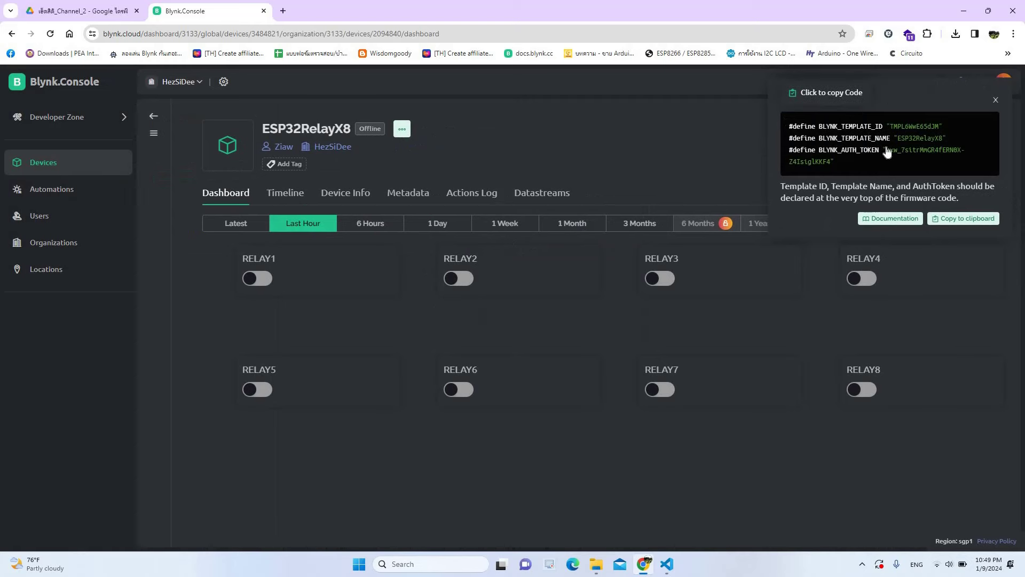
- Copy the new device's template ID, template name and auth token defines, and paste them over the old ones in main.cpp in VS Code
{"action": "left_click", "coordinate": [851, 136]}
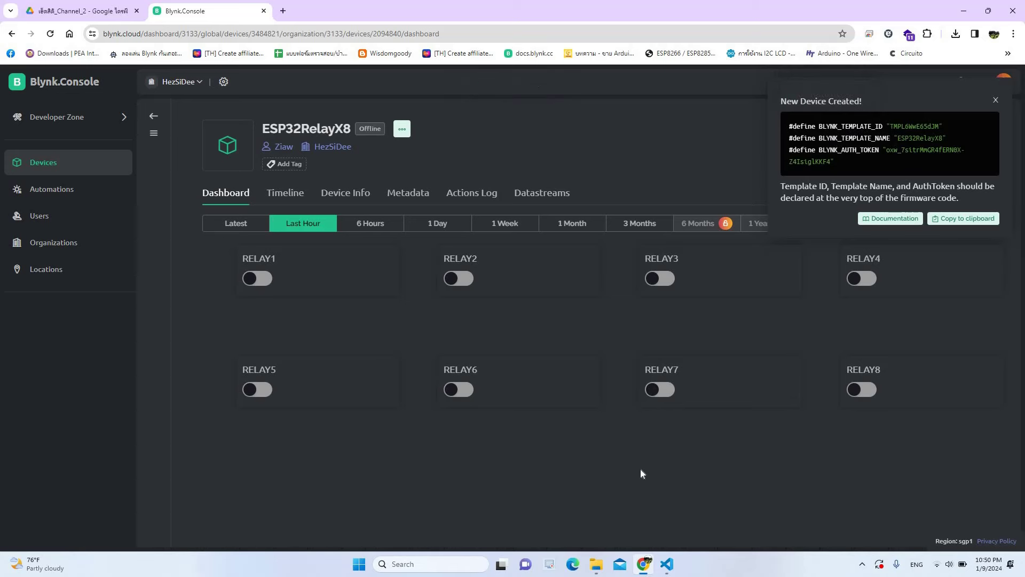
{"action": "left_click", "coordinate": [668, 565]}
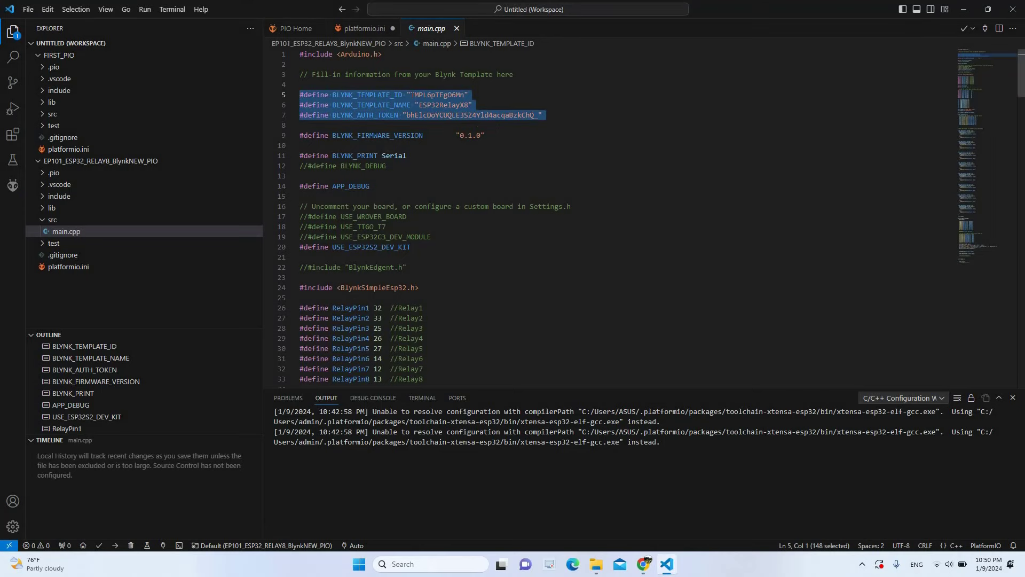
{"action": "left_click_drag", "start_coordinate": [559, 114], "coordinate": [302, 95]}
{"action": "right_click", "coordinate": [304, 97]}
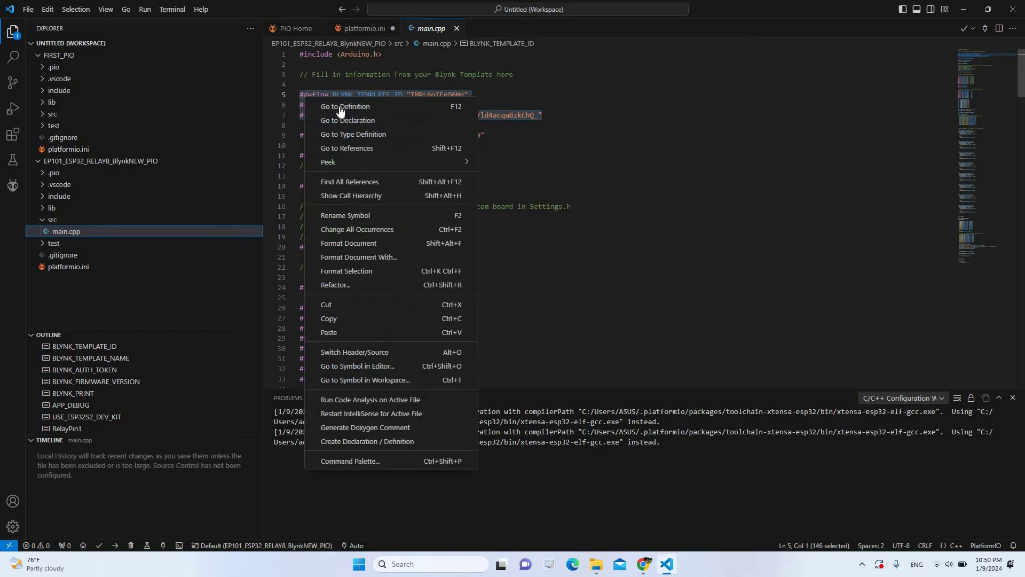
{"action": "left_click", "coordinate": [330, 332]}
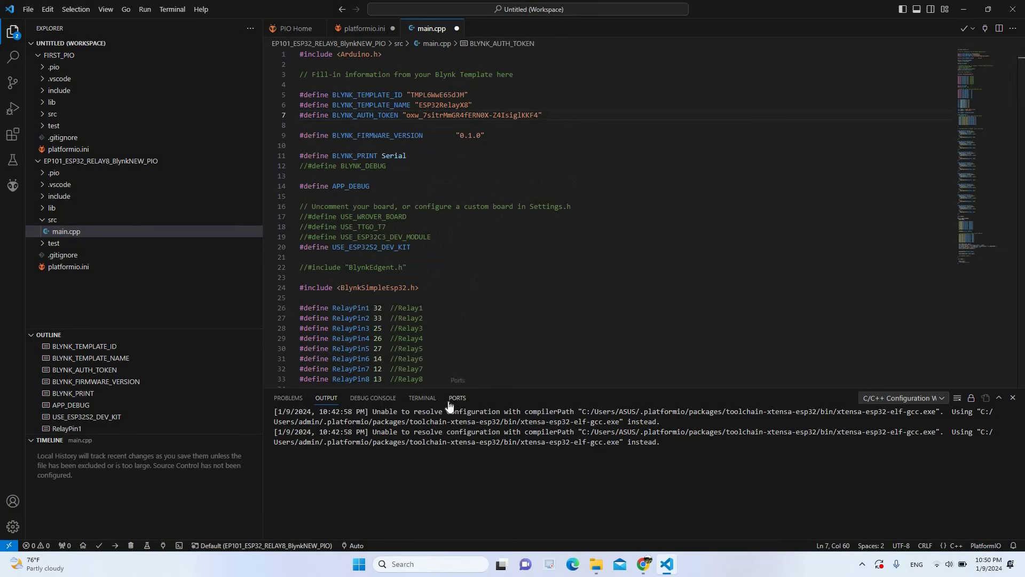
- Build the EP101_ESP32_RELAY8_BlynkNEW_PIO project and review the virtual pin, Wi-Fi and relay-handling code in main.cpp
{"action": "left_click", "coordinate": [99, 546]}
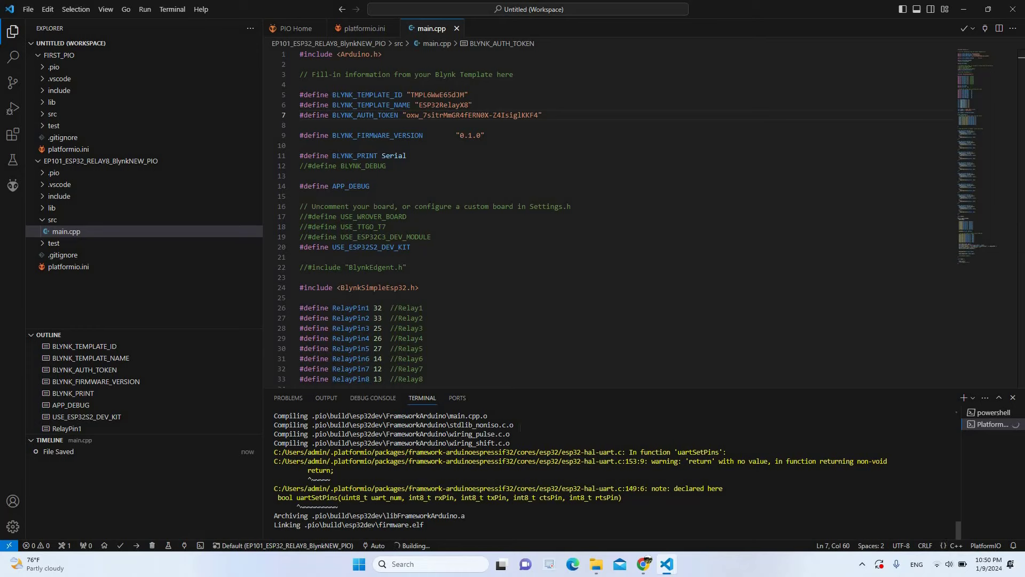
{"action": "scroll", "coordinate": [491, 292], "scroll_direction": "down", "scroll_amount": 15}
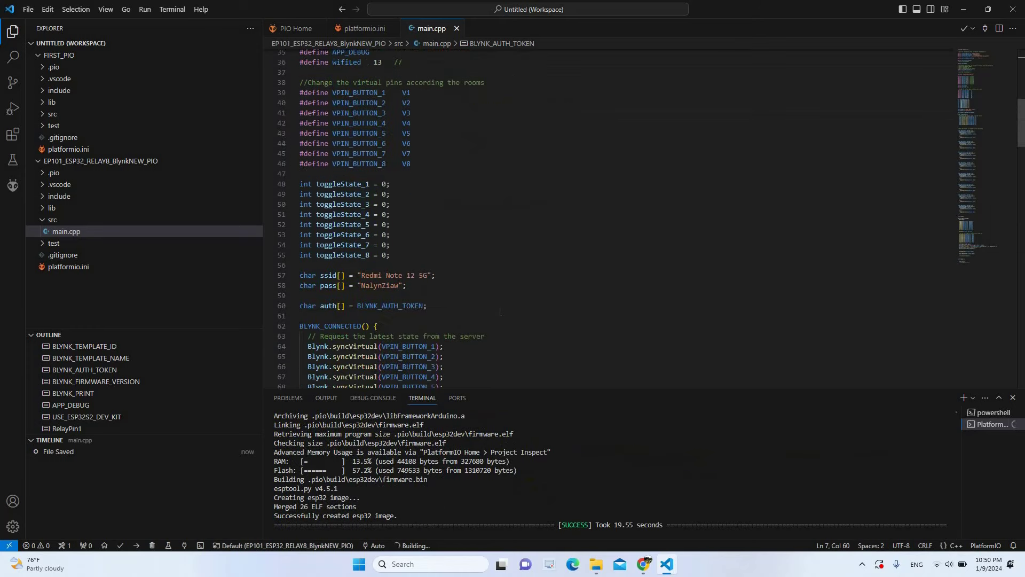
{"action": "scroll", "coordinate": [500, 310], "scroll_direction": "down", "scroll_amount": 5}
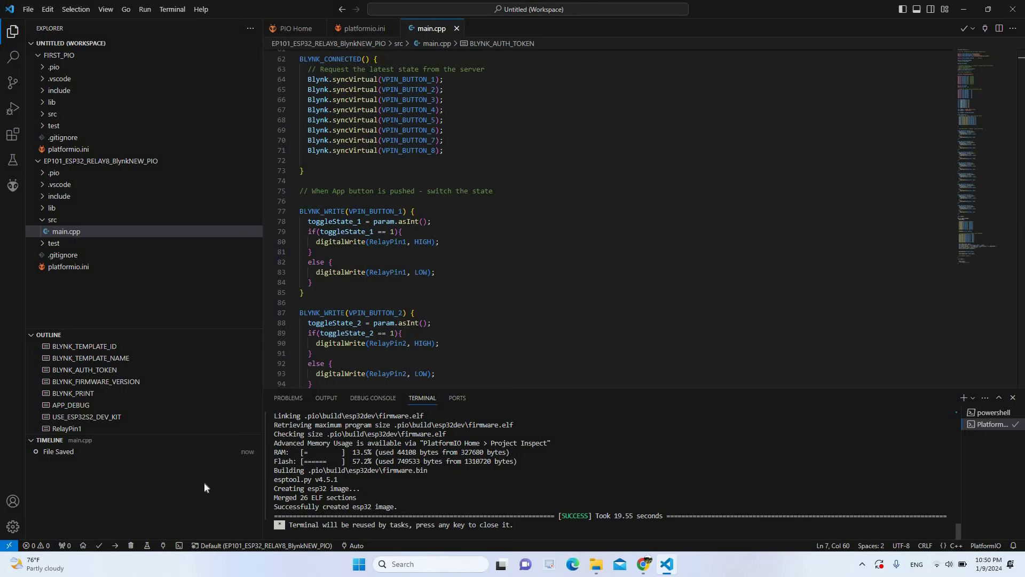
- Upload the firmware to the ESP32 relay board and open the serial monitor
{"action": "left_click", "coordinate": [115, 545]}
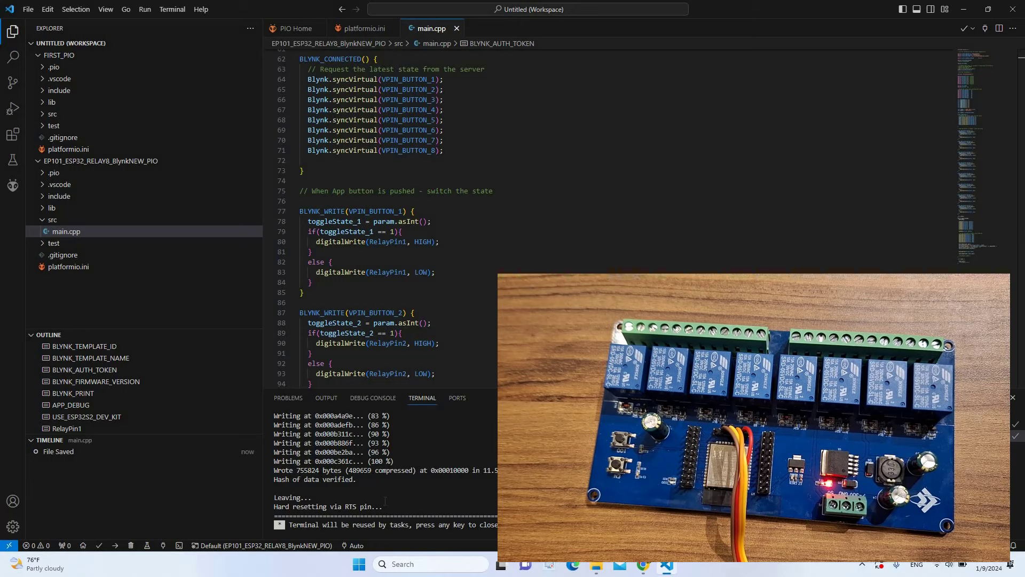
{"action": "left_click", "coordinate": [164, 545]}
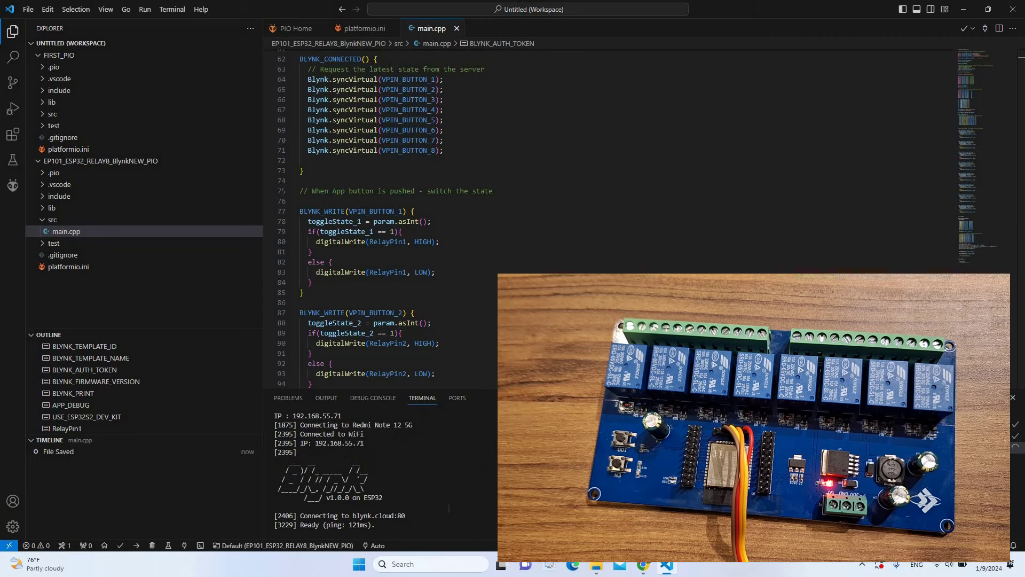
- Switch to Blynk.Console in Chrome, refresh the device list and open the ESP32RelayX8 device's dashboard
{"action": "left_click", "coordinate": [643, 565]}
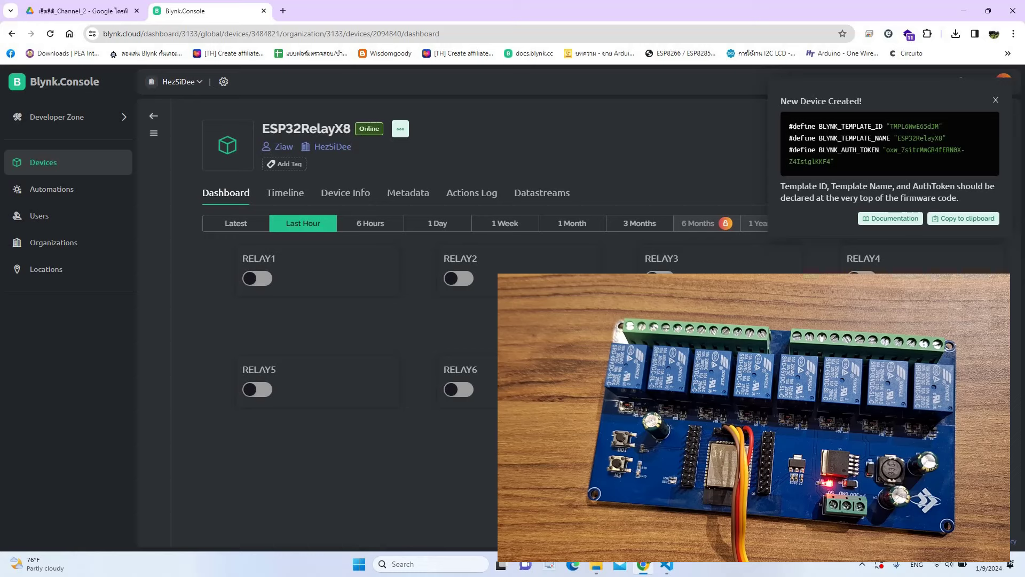
{"action": "double_click", "coordinate": [381, 133]}
{"action": "left_click", "coordinate": [69, 169]}
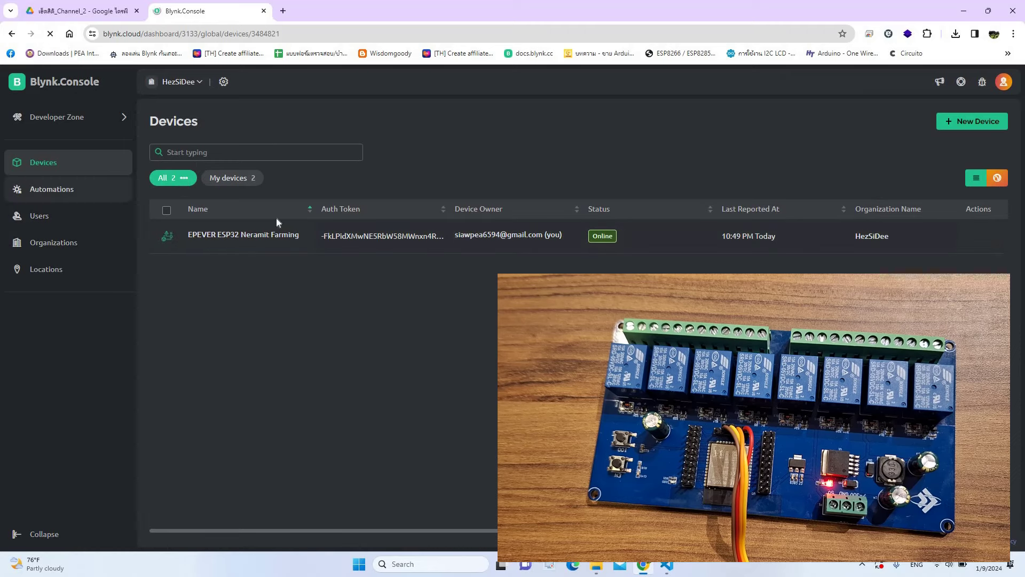
{"action": "key", "text": "F5"}
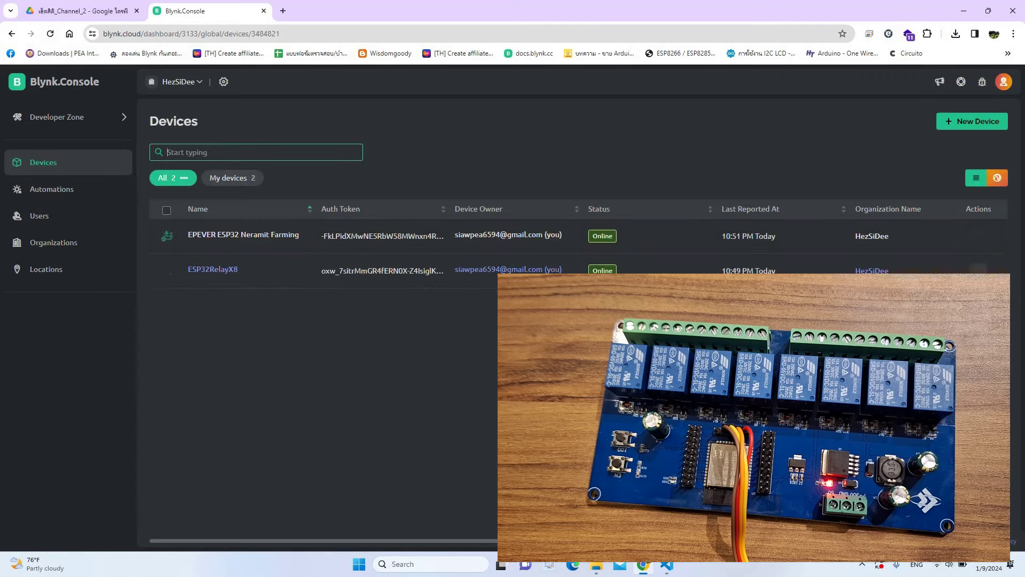
{"action": "left_click", "coordinate": [516, 269]}
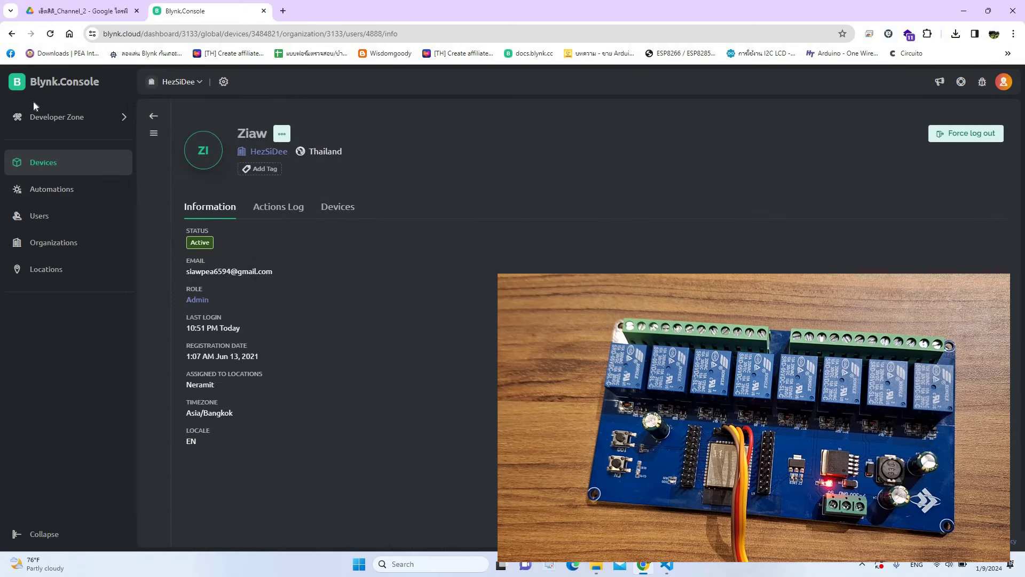
{"action": "left_click", "coordinate": [56, 165]}
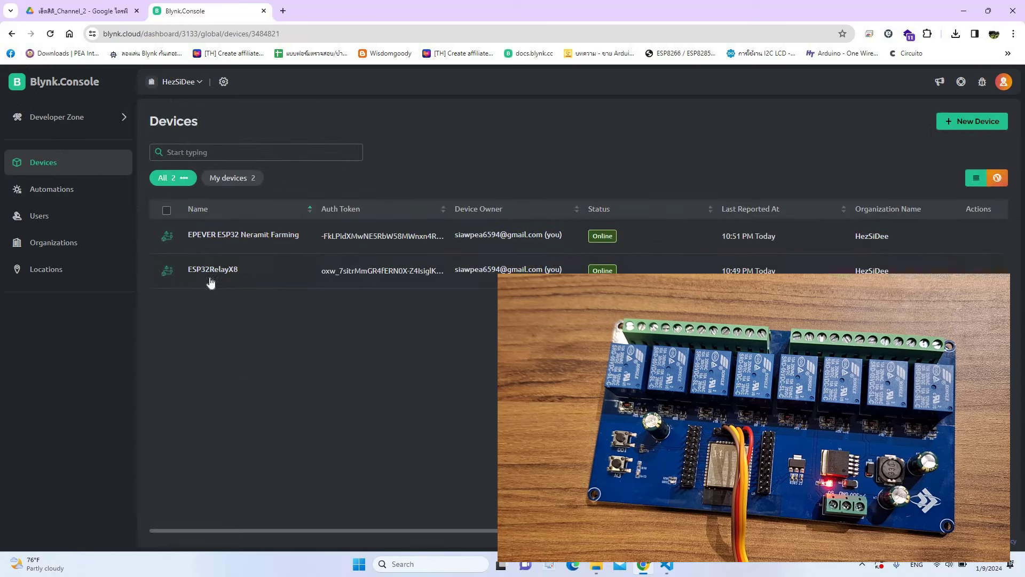
{"action": "left_click", "coordinate": [214, 270]}
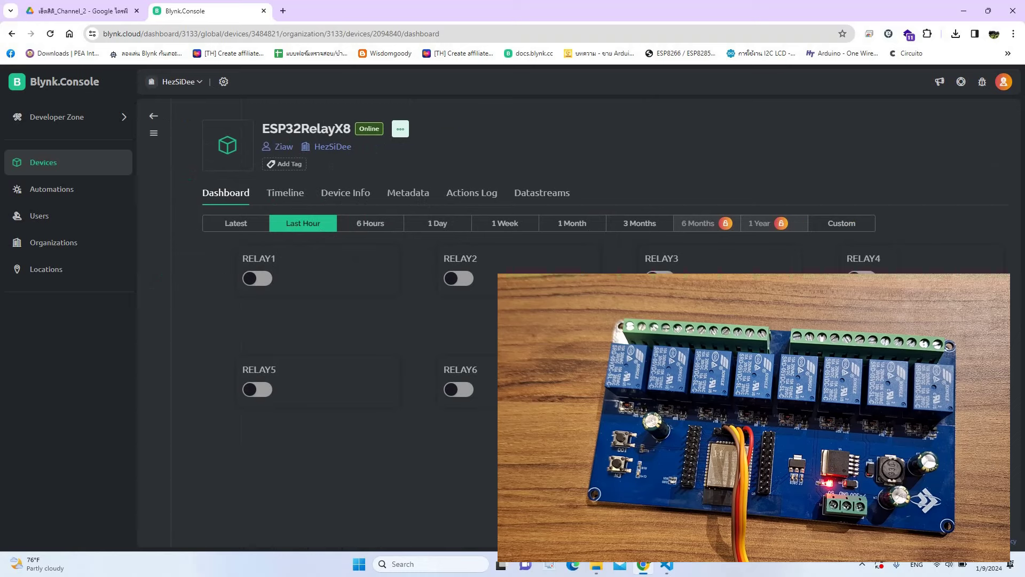
- Switch on RELAY1 through RELAY4 and RELAY6 on the device dashboard to test the board
{"action": "left_click", "coordinate": [262, 279]}
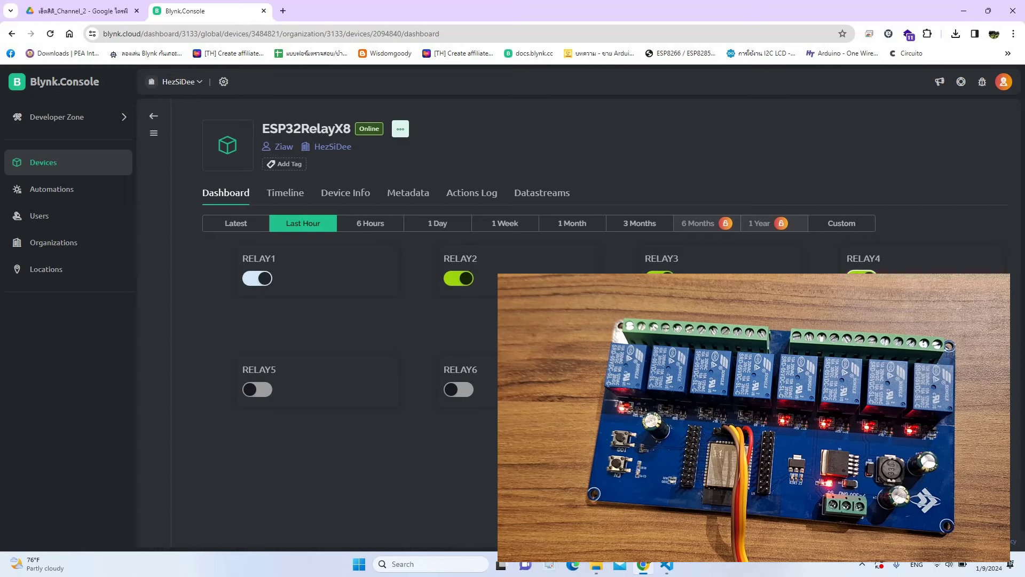
{"action": "left_click", "coordinate": [458, 389]}
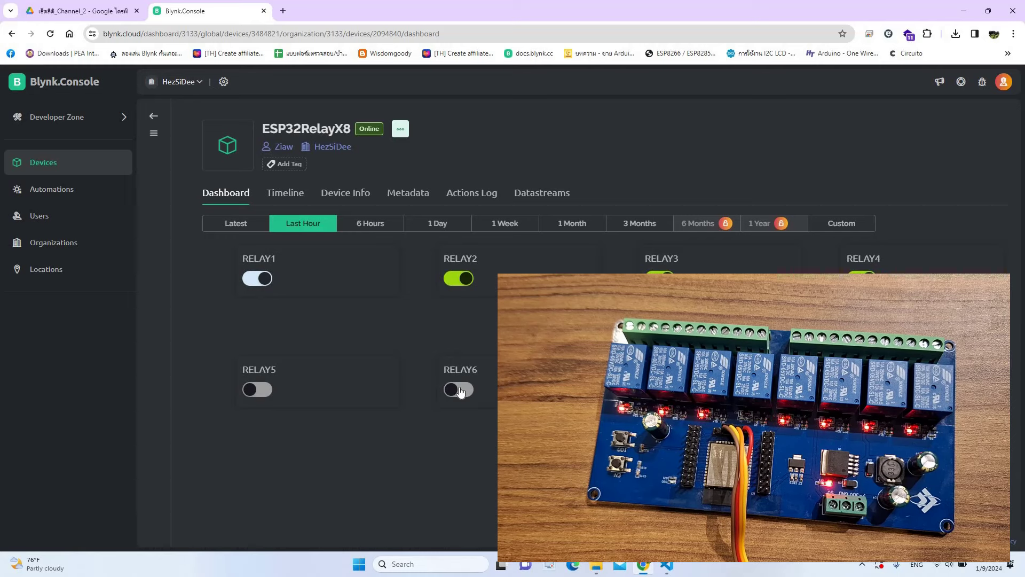